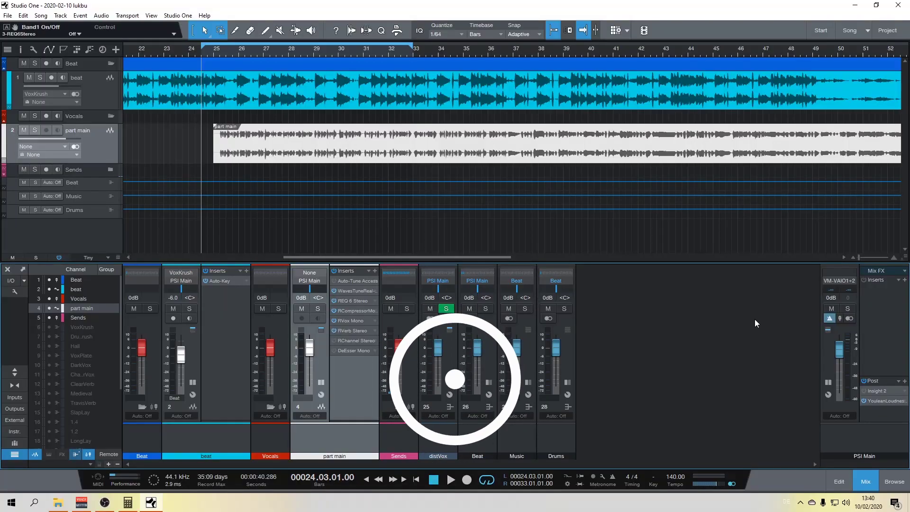
Step: Bypass every insert on the part main track except Auto-Tune Access and play the vocal from bar 24
{"action": "left_click", "coordinate": [333, 301]}
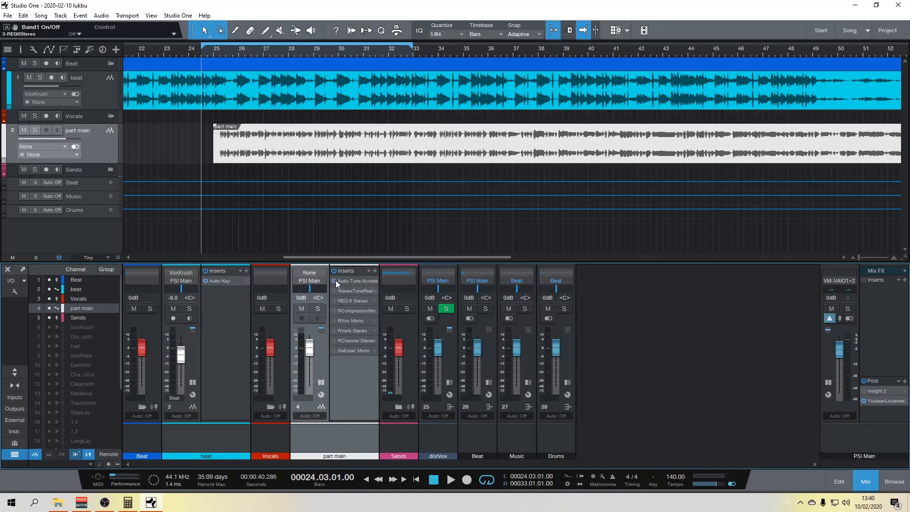
{"action": "left_click_drag", "start_coordinate": [207, 52], "coordinate": [190, 67]}
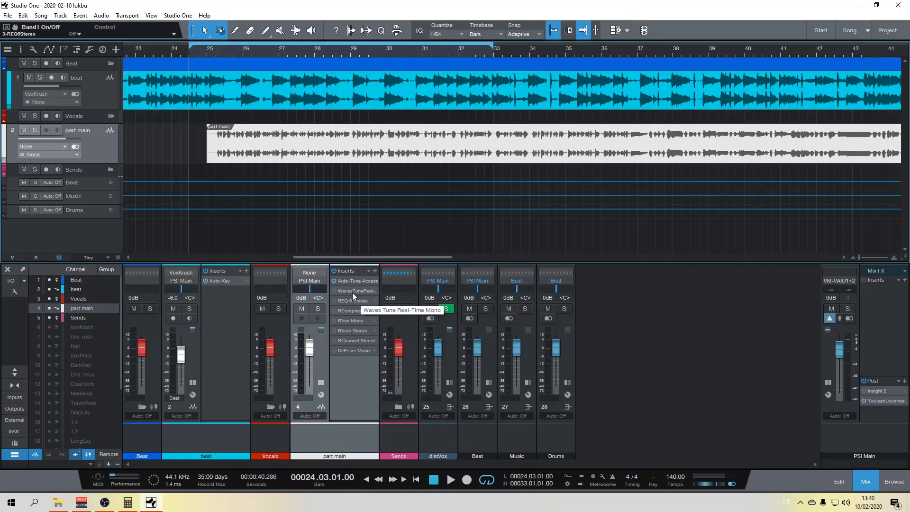
{"action": "left_click_drag", "start_coordinate": [198, 52], "coordinate": [164, 56]}
{"action": "key", "text": "space"}
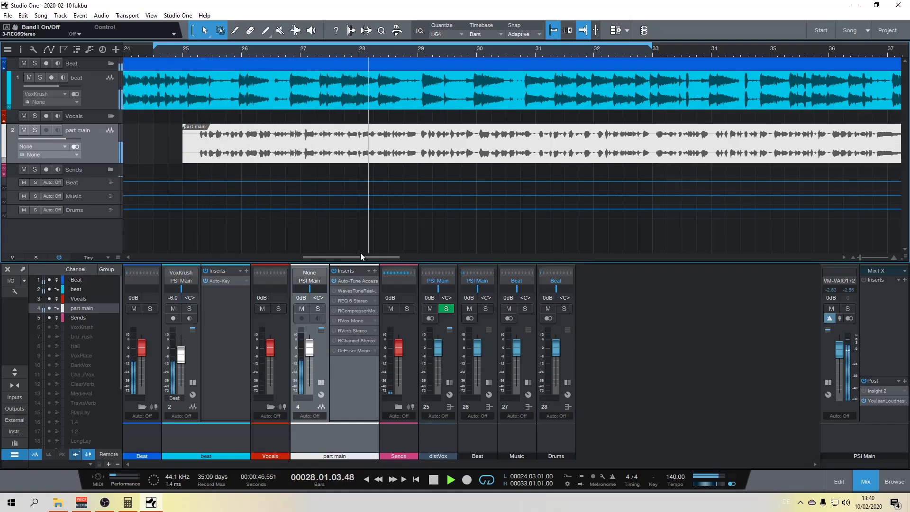
{"action": "key", "text": "space"}
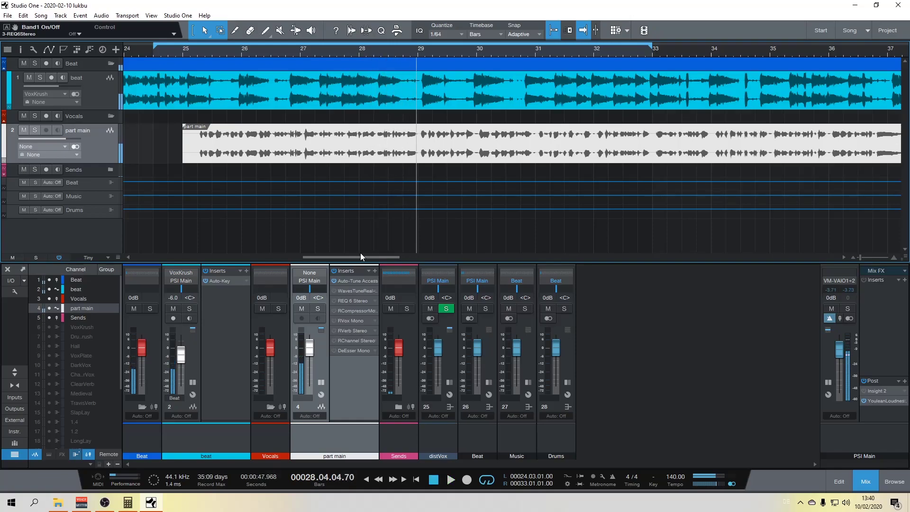
Step: Enable Waves Tune Real-Time instead of Auto-Tune Access on part main, play from bar 24 and return the playhead there
{"action": "left_click", "coordinate": [334, 290]}
{"action": "left_click", "coordinate": [334, 280]}
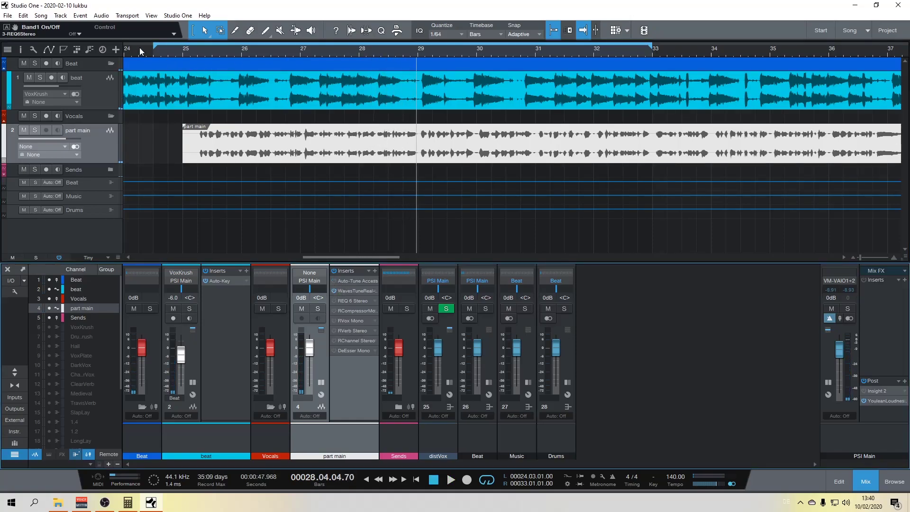
{"action": "left_click", "coordinate": [155, 52]}
{"action": "left_click_drag", "start_coordinate": [189, 55], "coordinate": [165, 44]}
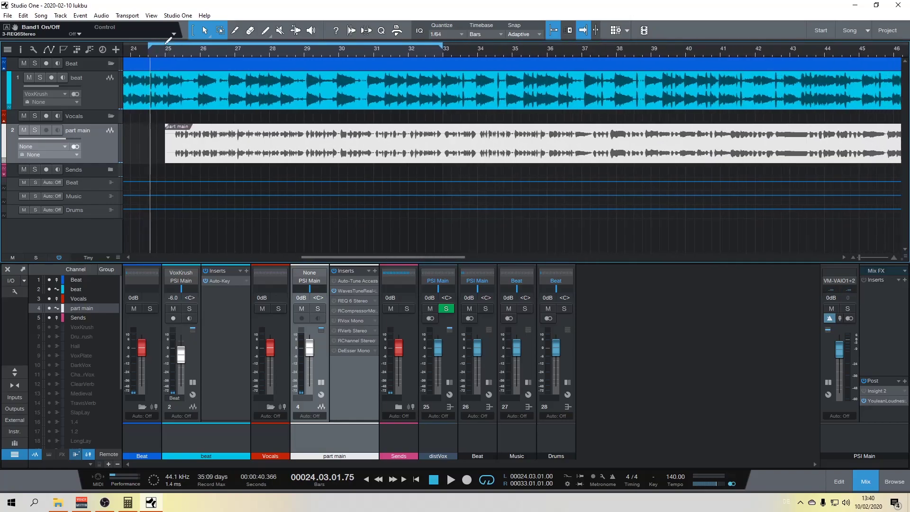
{"action": "key", "text": "space"}
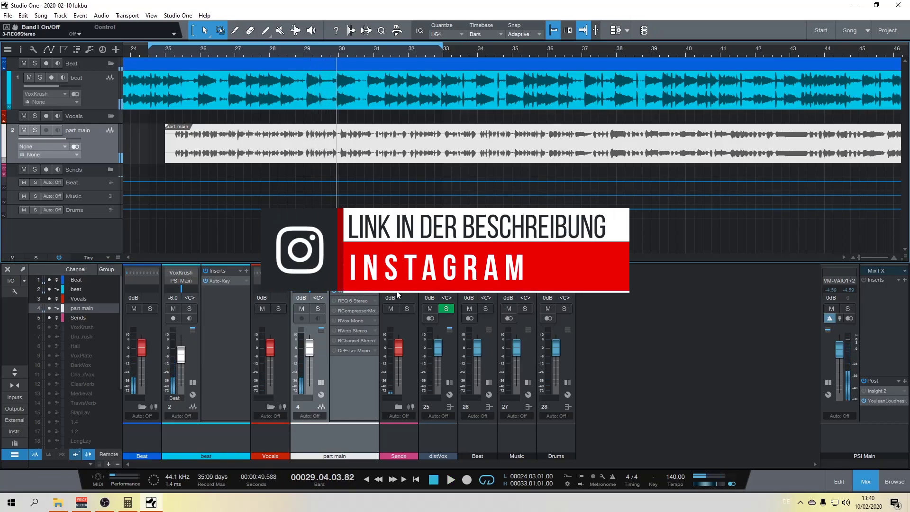
{"action": "mouse_move", "coordinate": [199, 54]}
{"action": "left_mouse_down"}
{"action": "mouse_move", "coordinate": [215, 63]}
{"action": "mouse_move", "coordinate": [202, 55]}
{"action": "mouse_move", "coordinate": [188, 65]}
{"action": "left_mouse_up"}
{"action": "left_click", "coordinate": [169, 54]}
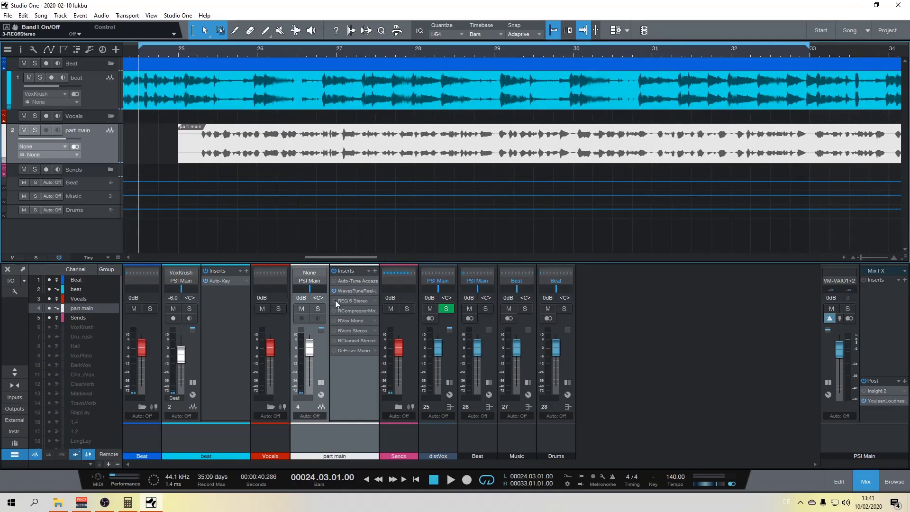
Step: Add the REQ 4 Stereo equalizer to the part main inserts and remove it again
{"action": "left_click", "coordinate": [375, 271]}
{"action": "type", "text": "r"}
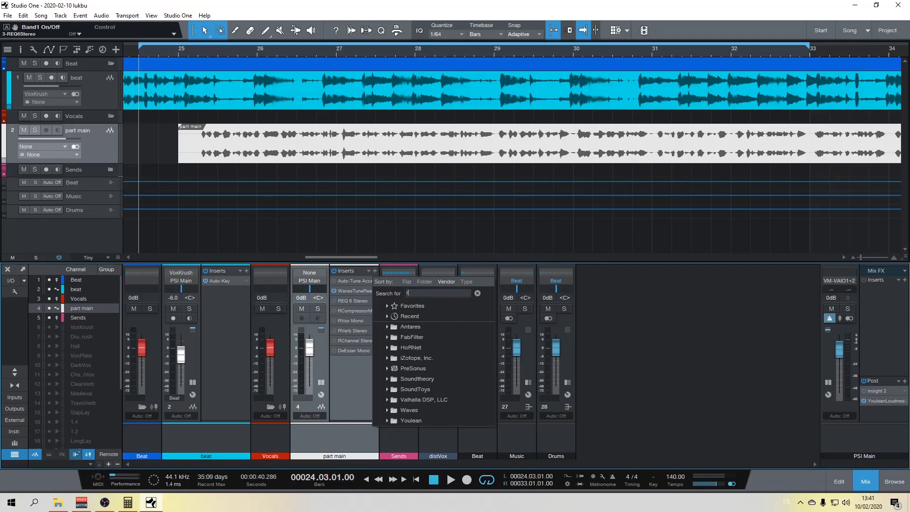
{"action": "type", "text": "eq"}
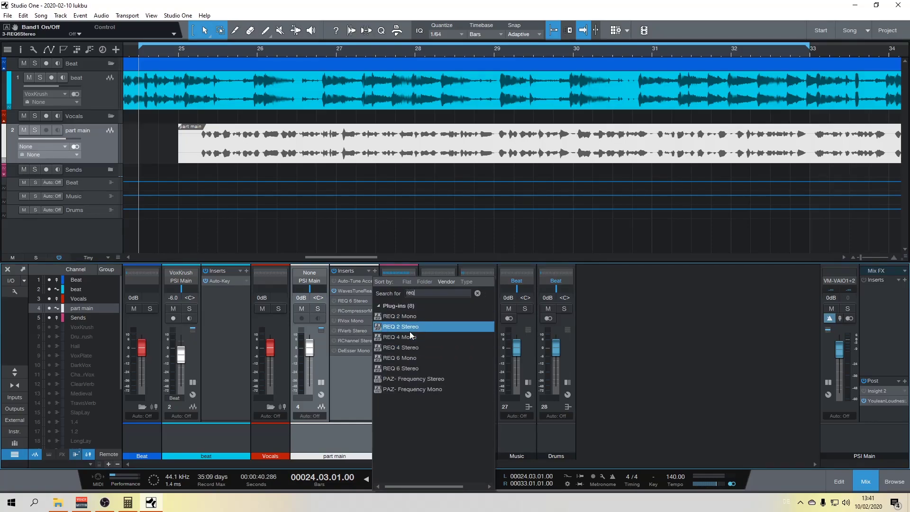
{"action": "left_click", "coordinate": [409, 347]}
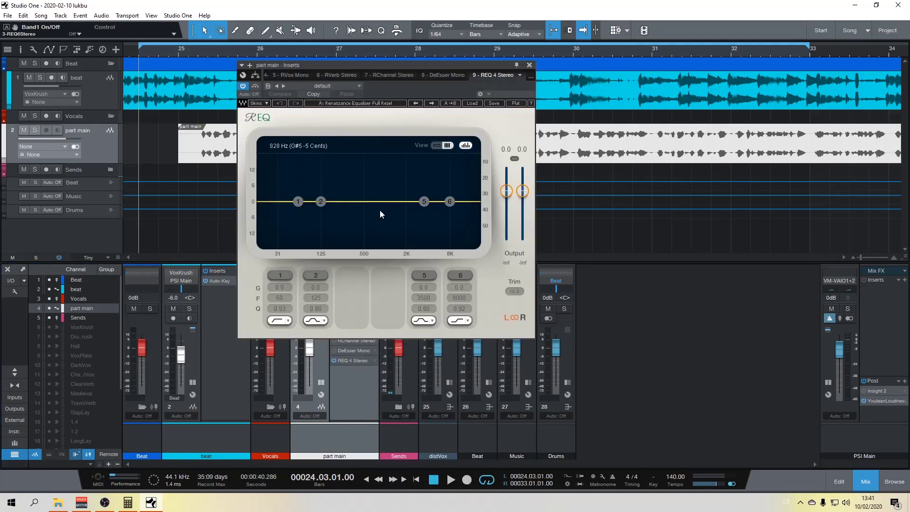
{"action": "left_click", "coordinate": [531, 67]}
{"action": "right_click", "coordinate": [345, 362]}
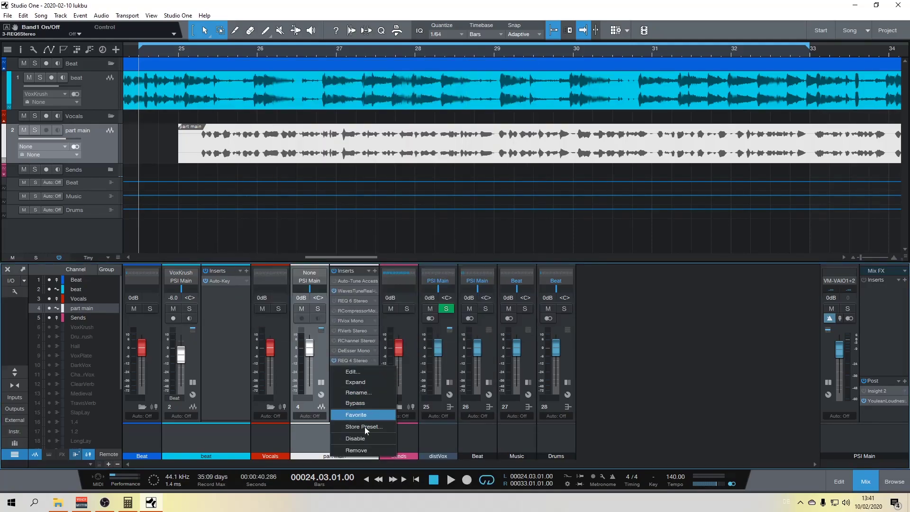
{"action": "left_click", "coordinate": [365, 450]}
Step: Open REQ 6 Stereo on part main, compare its two band views with bands 2 and 6, and leave it in single-band view
{"action": "double_click", "coordinate": [336, 303]}
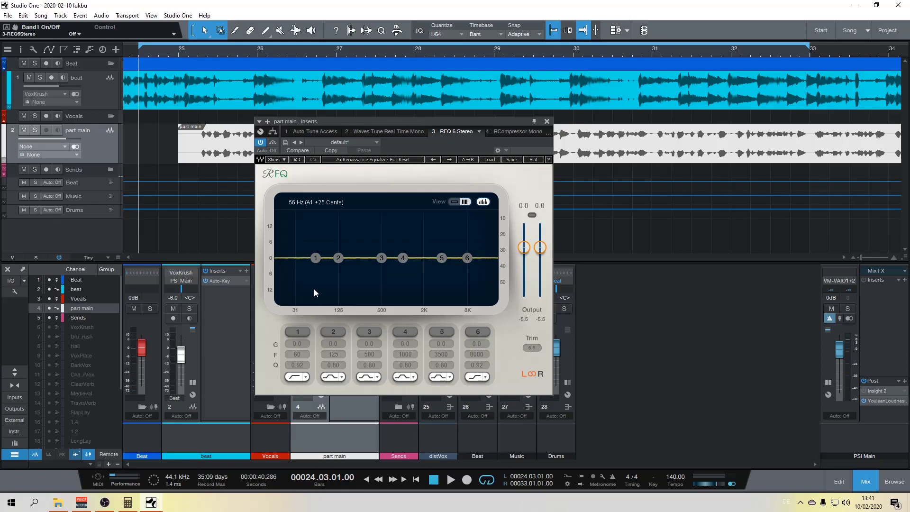
{"action": "left_click", "coordinate": [452, 203]}
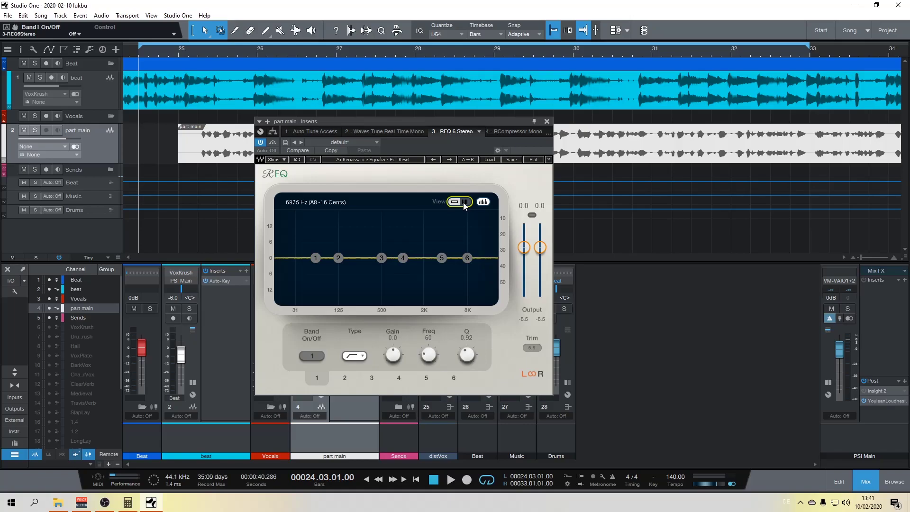
{"action": "left_click", "coordinate": [464, 203]}
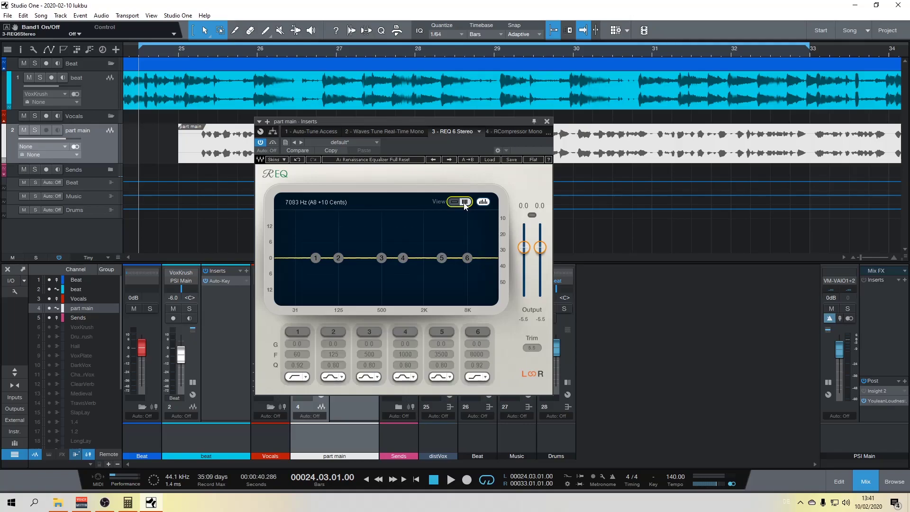
{"action": "left_click", "coordinate": [454, 201]}
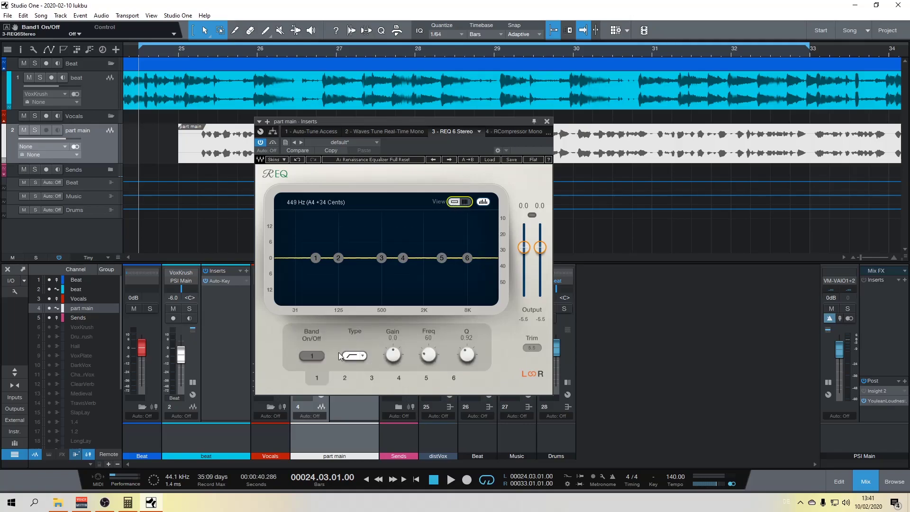
{"action": "left_click", "coordinate": [345, 377]}
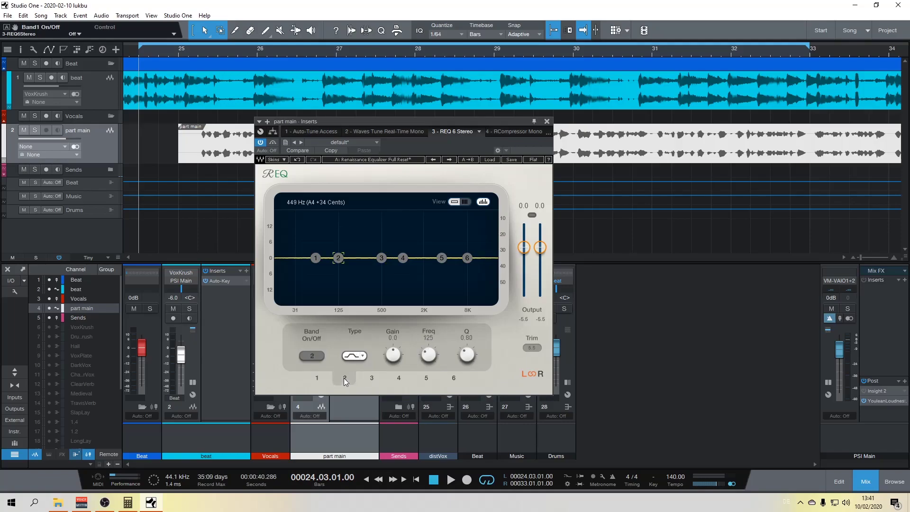
{"action": "left_click", "coordinate": [467, 258]}
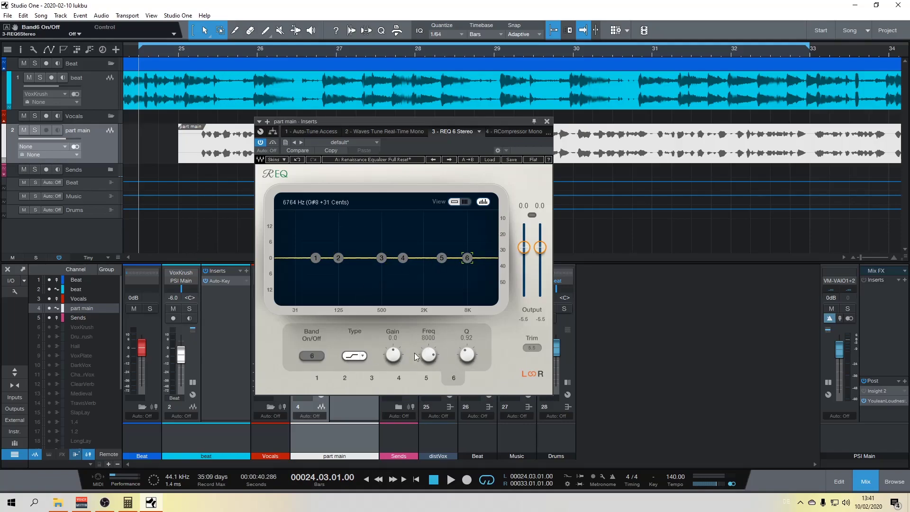
{"action": "left_click", "coordinate": [465, 201]}
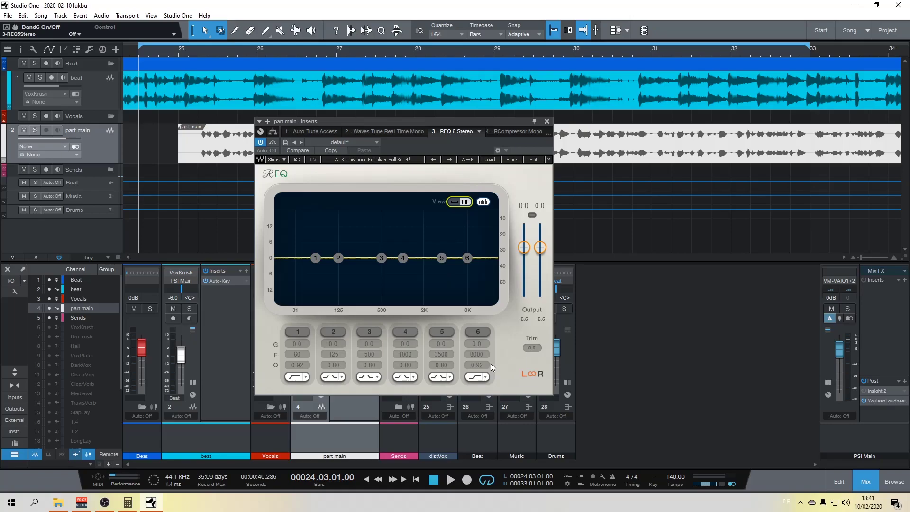
{"action": "left_click", "coordinate": [459, 201]}
Step: Play the vocal from just before bar 25 to examine its spectrum in the equalizer
{"action": "scroll", "coordinate": [200, 65], "scroll_direction": "up", "scroll_amount": 3}
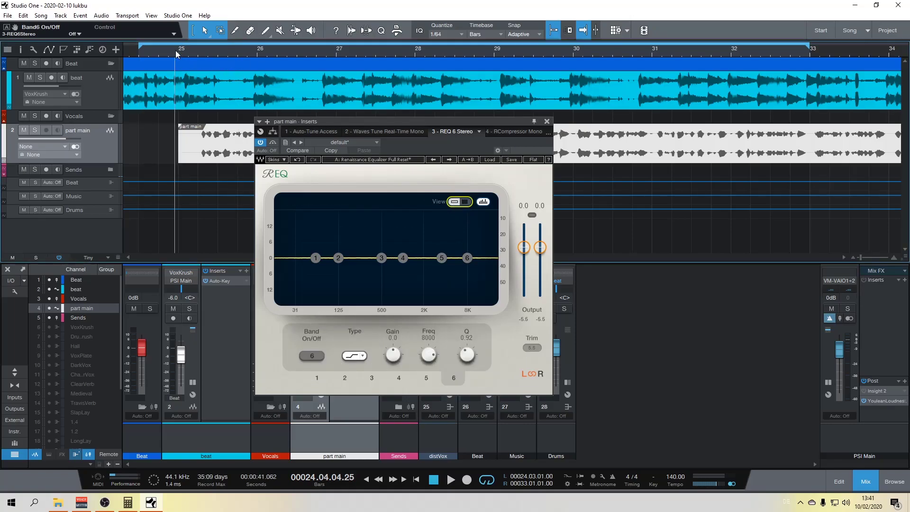
{"action": "scroll", "coordinate": [200, 65], "scroll_direction": "down", "scroll_amount": 2}
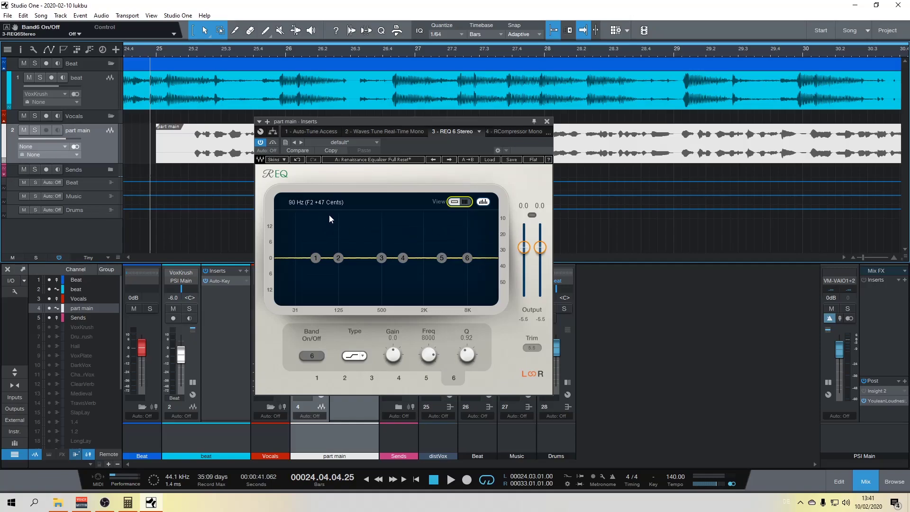
{"action": "key", "text": "space"}
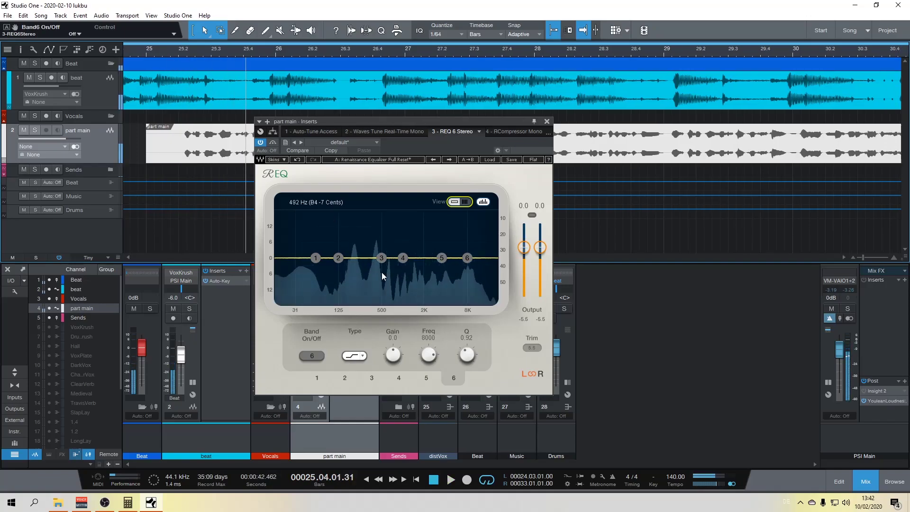
Step: Set equalizer band 1 as a low cut at 108 Hz with Q 1.09 and band 2 to -2.7 dB at 195 Hz
{"action": "left_click", "coordinate": [315, 258]}
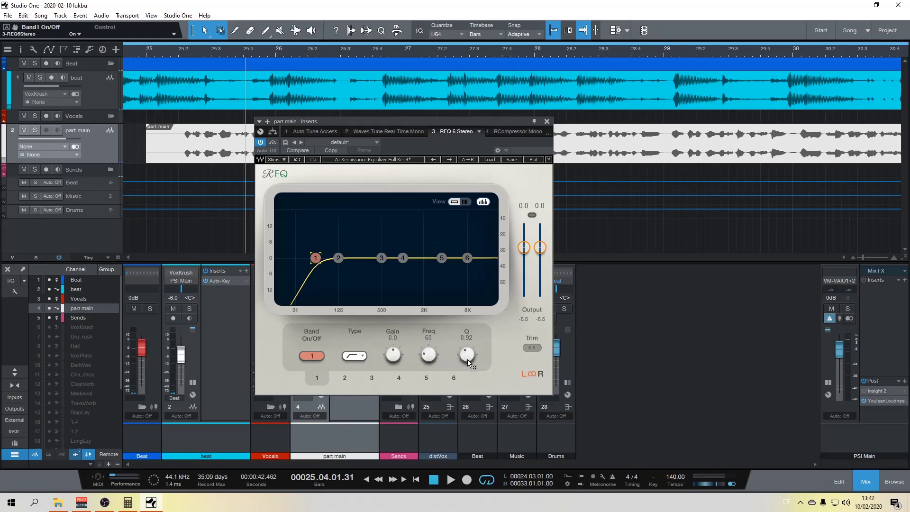
{"action": "key", "text": "space"}
{"action": "left_click_drag", "start_coordinate": [468, 360], "coordinate": [467, 352]}
{"action": "left_click_drag", "start_coordinate": [316, 258], "coordinate": [353, 265]}
Step: Set band 3 to -1.9 dB at 392 Hz with Q 2.21, band 6 to 2.8 dB at 8476 Hz and band 5 to 0.5 dB at 5768 Hz
{"action": "left_click_drag", "start_coordinate": [382, 258], "coordinate": [374, 263]}
{"action": "left_click_drag", "start_coordinate": [467, 354], "coordinate": [467, 350]}
{"action": "left_click_drag", "start_coordinate": [467, 258], "coordinate": [470, 247]}
{"action": "mouse_move", "coordinate": [442, 258]}
{"action": "left_mouse_down"}
{"action": "mouse_move", "coordinate": [469, 251]}
{"action": "mouse_move", "coordinate": [457, 256]}
{"action": "left_mouse_up"}
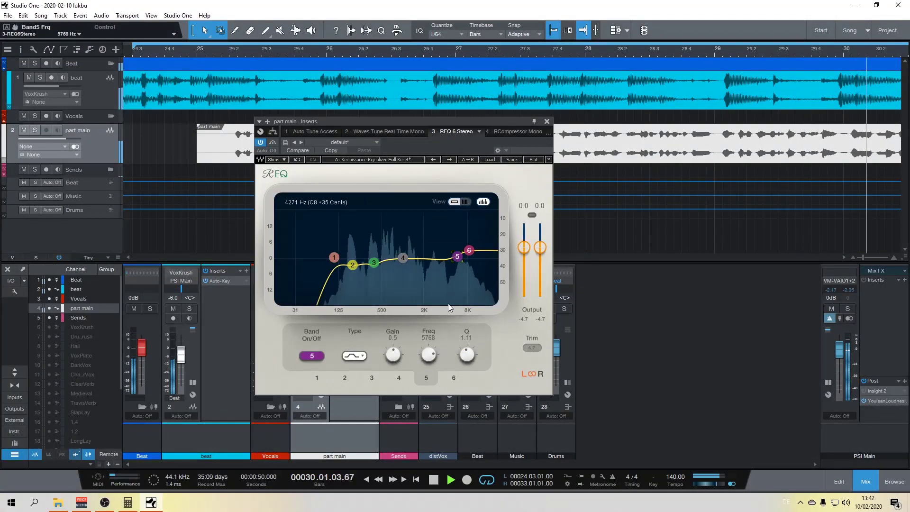
{"action": "key", "text": "space"}
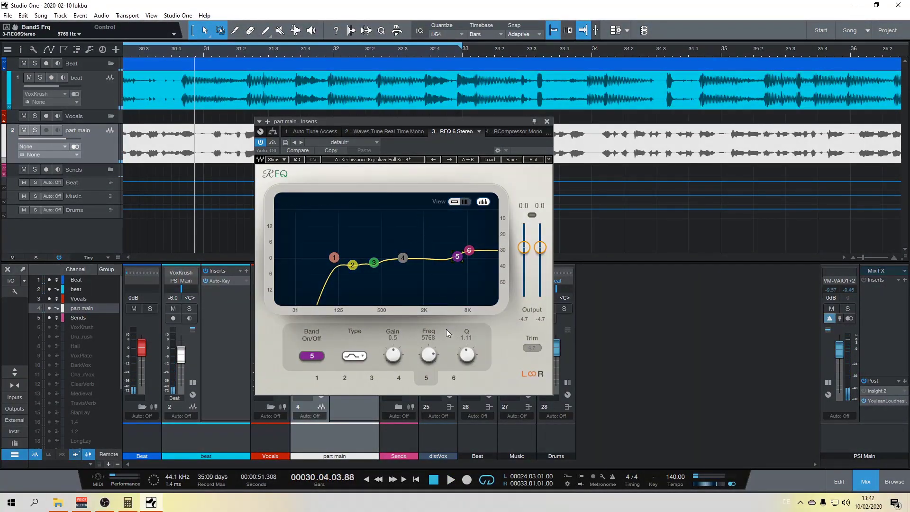
Step: Show all equalizer bands at once and play from bar 29, toggling the spectrum analyzer
{"action": "left_click", "coordinate": [465, 203]}
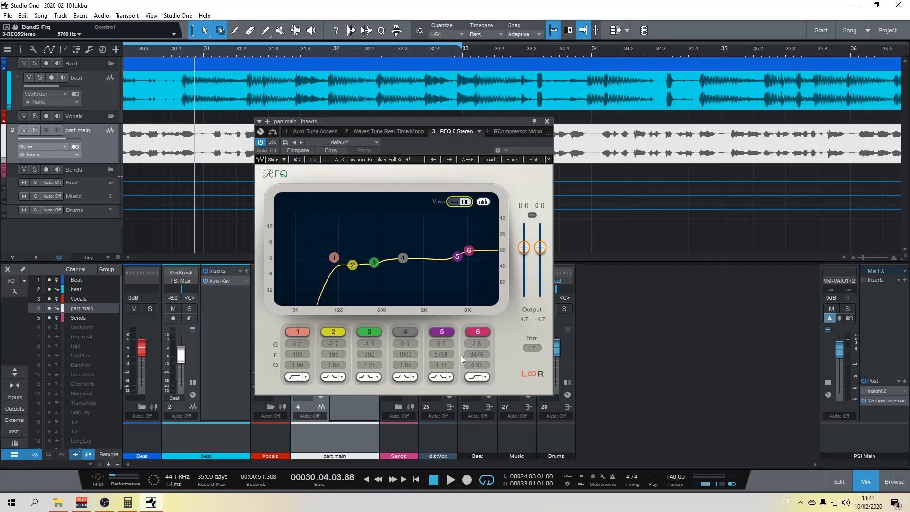
{"action": "left_click_drag", "start_coordinate": [222, 52], "coordinate": [303, 43]}
{"action": "left_click", "coordinate": [200, 48]}
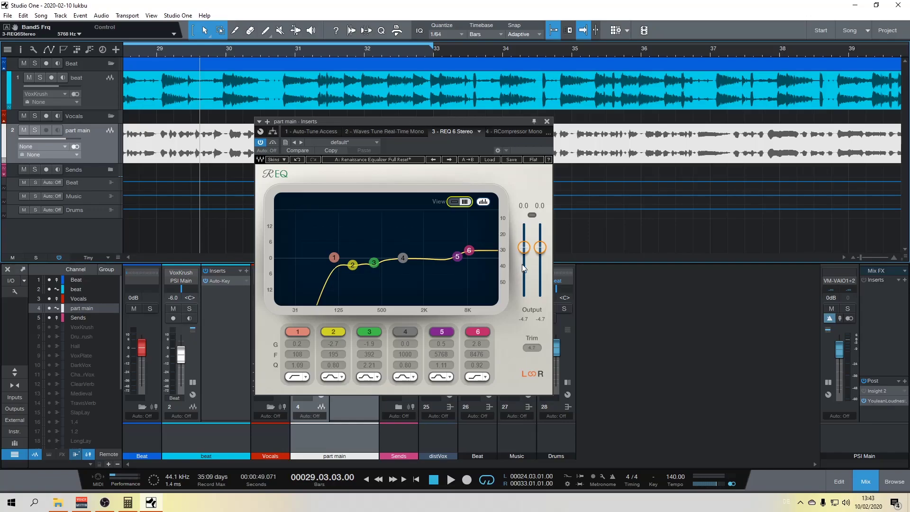
{"action": "key", "text": "space"}
{"action": "left_click", "coordinate": [483, 202]}
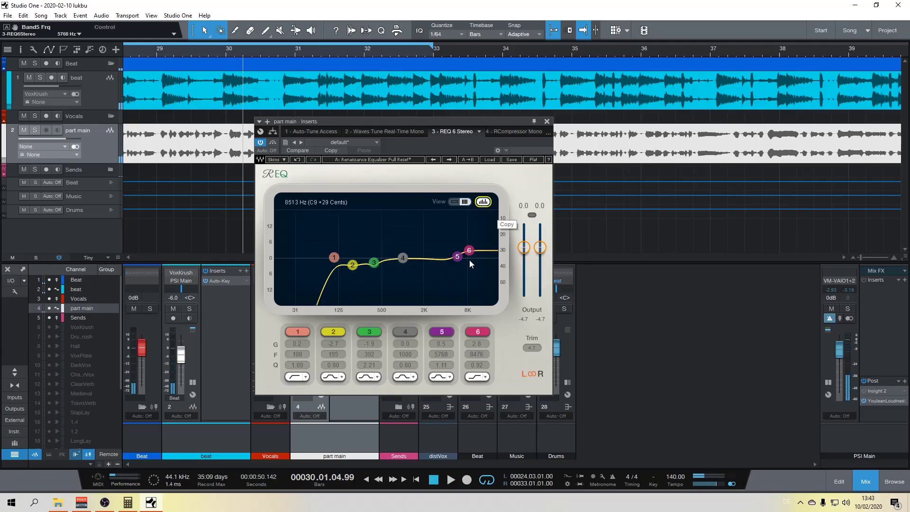
Step: Close the equalizer, place the playhead late in bar 24 and open RCompressor Mono on the part main track
{"action": "left_click_drag", "start_coordinate": [264, 51], "coordinate": [373, 35]}
{"action": "left_click", "coordinate": [274, 52]}
{"action": "left_click", "coordinate": [547, 121]}
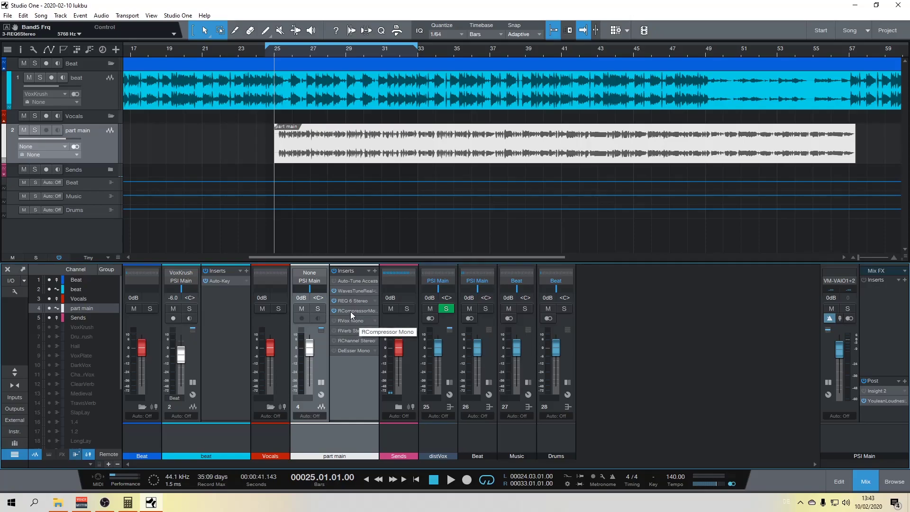
{"action": "left_click_drag", "start_coordinate": [306, 52], "coordinate": [294, 64]}
{"action": "left_click", "coordinate": [227, 53]}
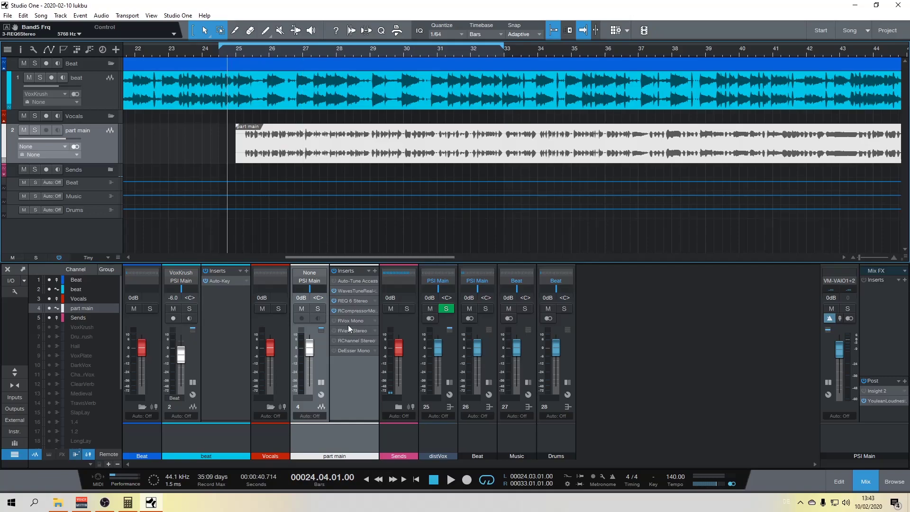
{"action": "double_click", "coordinate": [350, 309]}
{"action": "left_click_drag", "start_coordinate": [516, 111], "coordinate": [456, 135]}
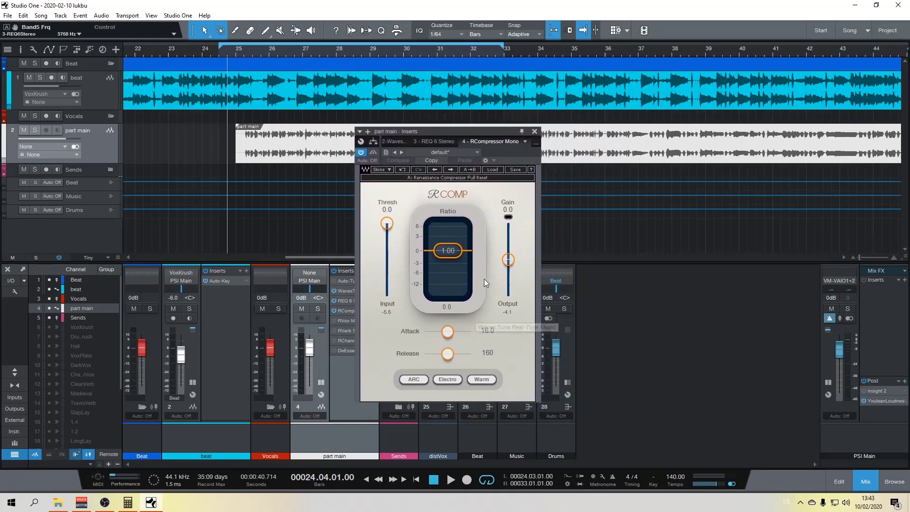
Step: During playback, set the compressor's ratio to 3.14 and threshold to -19.4, and shorten its release
{"action": "left_click_drag", "start_coordinate": [305, 54], "coordinate": [219, 50]}
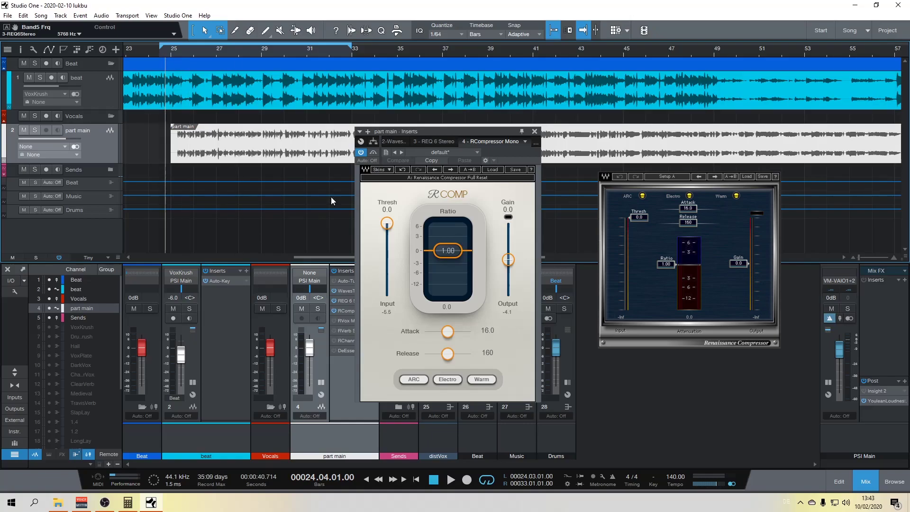
{"action": "key", "text": "space"}
{"action": "left_click_drag", "start_coordinate": [446, 256], "coordinate": [448, 266]}
{"action": "left_click_drag", "start_coordinate": [387, 223], "coordinate": [386, 242]}
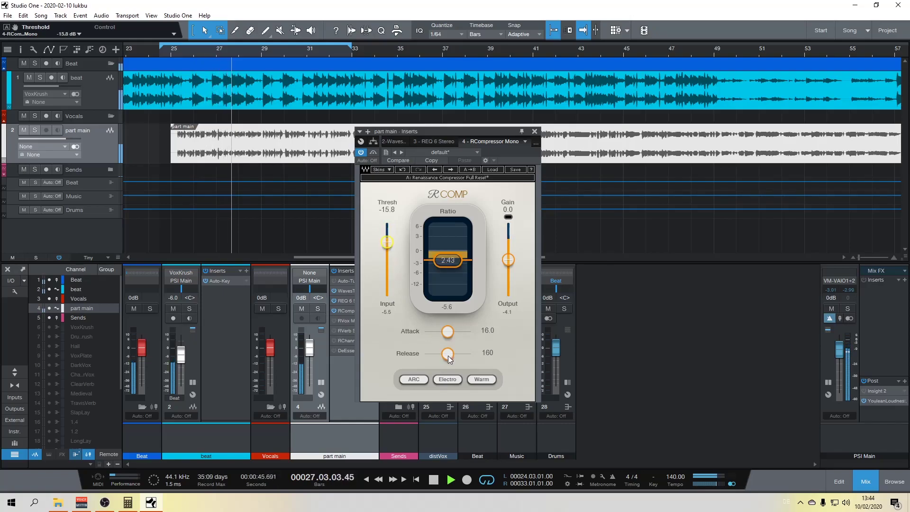
{"action": "left_click_drag", "start_coordinate": [448, 353], "coordinate": [438, 353]}
{"action": "left_click_drag", "start_coordinate": [448, 260], "coordinate": [447, 263]}
{"action": "left_click_drag", "start_coordinate": [387, 242], "coordinate": [387, 246]}
Step: Set the compressor's release to 28.2, attack to 6.85 and gain to 5.2, and stop playback
{"action": "left_click_drag", "start_coordinate": [439, 354], "coordinate": [435, 354]}
{"action": "left_click_drag", "start_coordinate": [447, 332], "coordinate": [443, 332]}
{"action": "left_click_drag", "start_coordinate": [508, 260], "coordinate": [508, 253]}
{"action": "left_click_drag", "start_coordinate": [443, 331], "coordinate": [442, 331]}
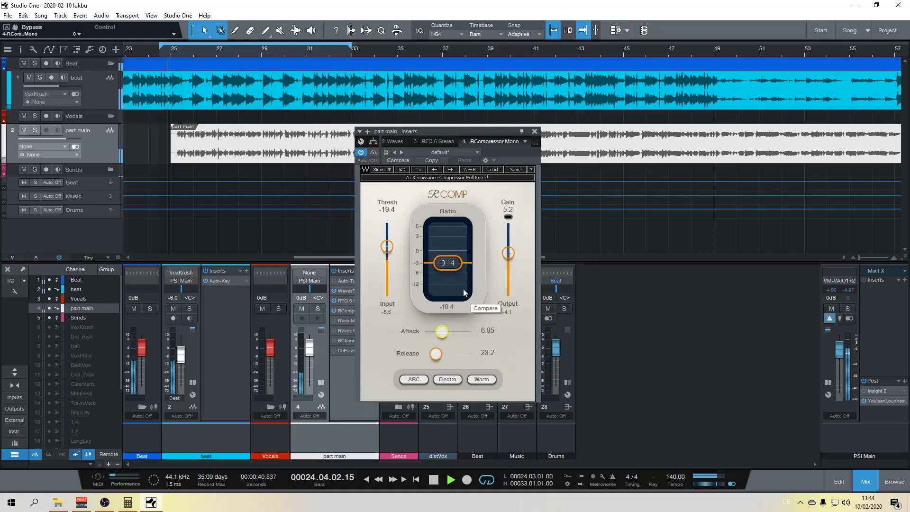
{"action": "key", "text": "space"}
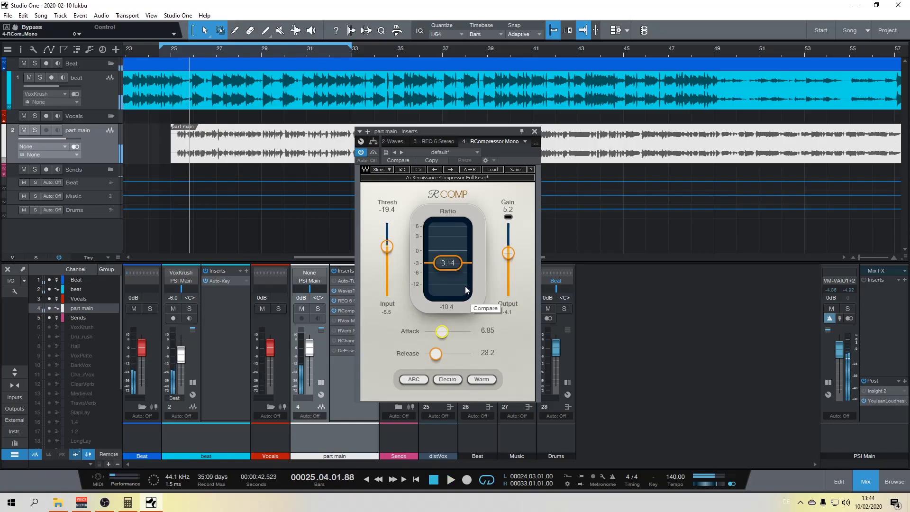
Step: Solo the part main track and raise the compressor's threshold to -16.8 while playing it from around bar 25
{"action": "left_click", "coordinate": [33, 131]}
{"action": "left_click_drag", "start_coordinate": [166, 52], "coordinate": [178, 52]}
{"action": "key", "text": "space"}
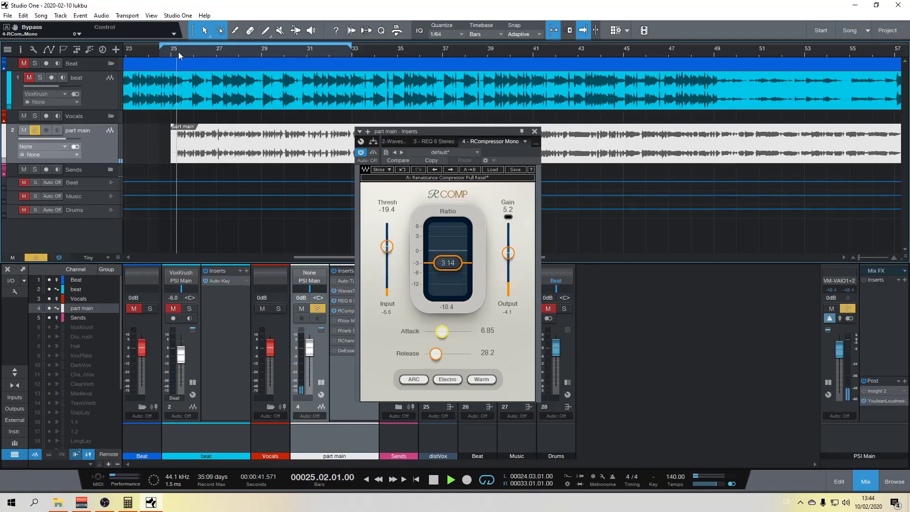
{"action": "left_click_drag", "start_coordinate": [388, 246], "coordinate": [387, 245]}
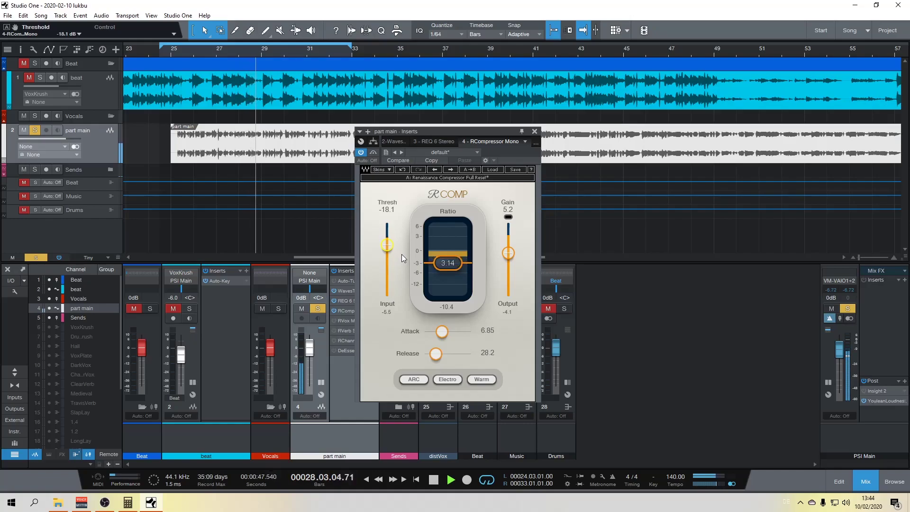
{"action": "key", "text": "space"}
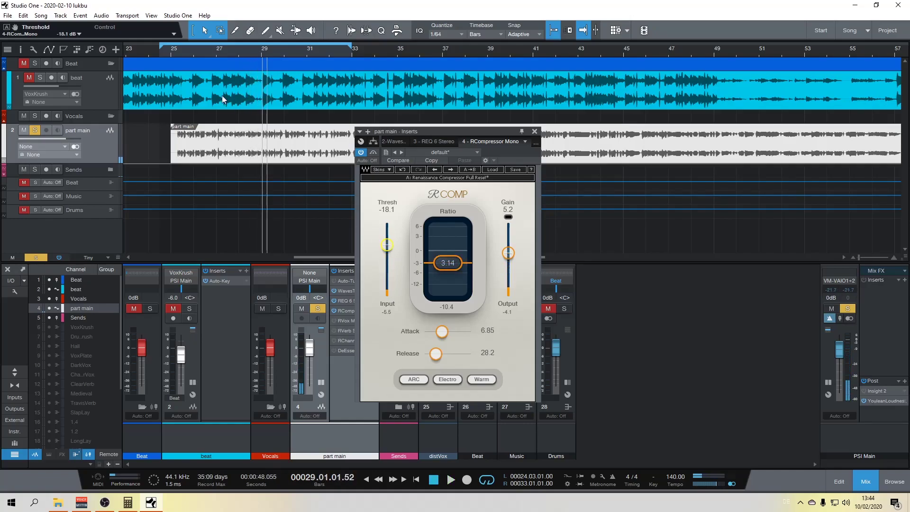
{"action": "left_click", "coordinate": [166, 52]}
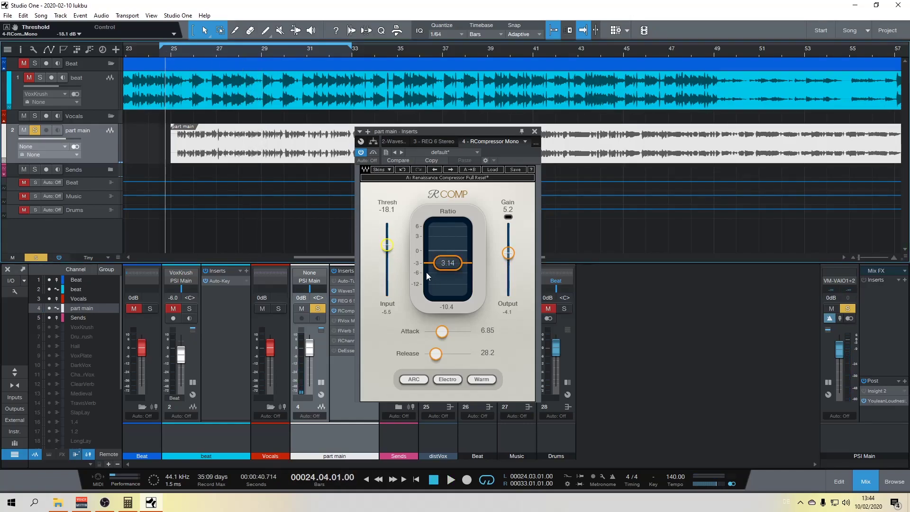
{"action": "key", "text": "space"}
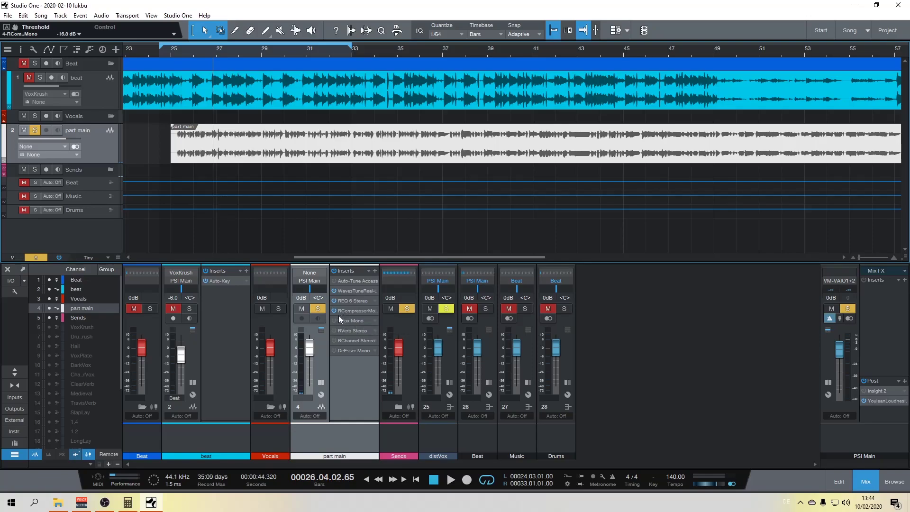
Step: Enable the RVox Mono insert on part main, bypass RCompressor, and keep the RVox editor open
{"action": "left_click", "coordinate": [334, 320]}
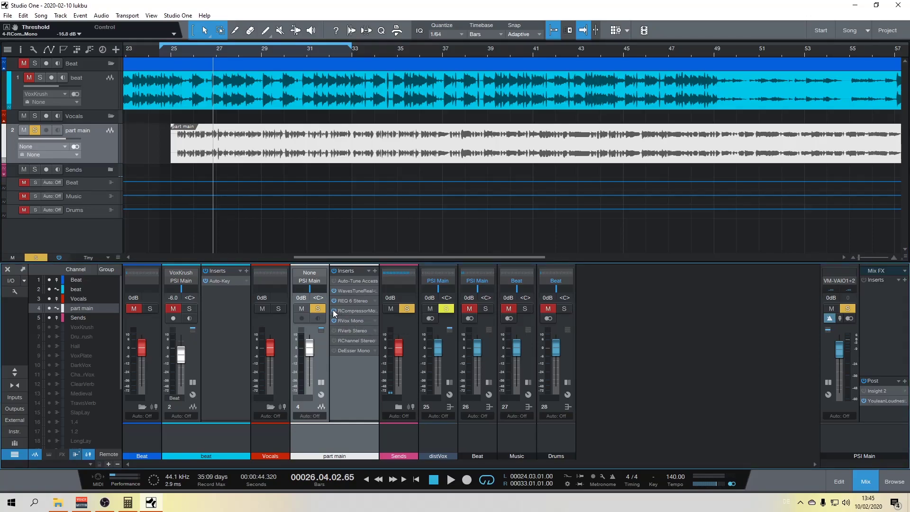
{"action": "left_click", "coordinate": [350, 321]}
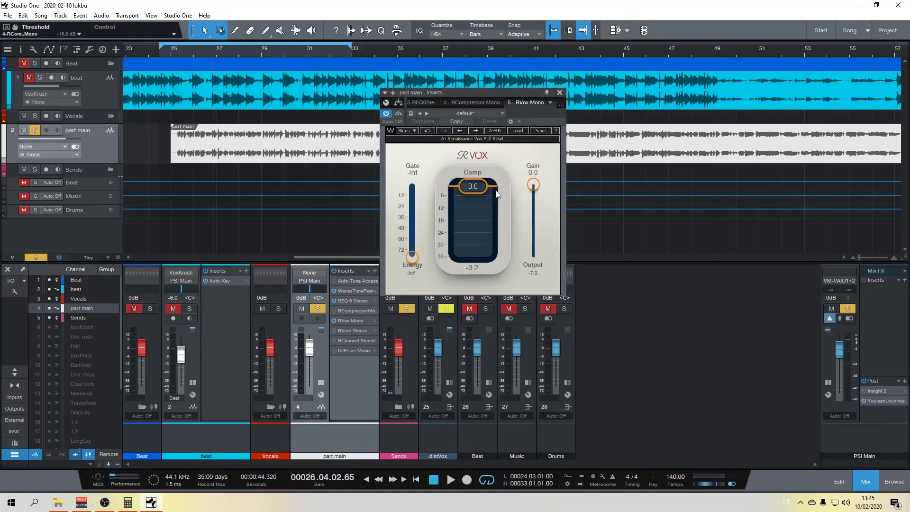
{"action": "left_click", "coordinate": [347, 311]}
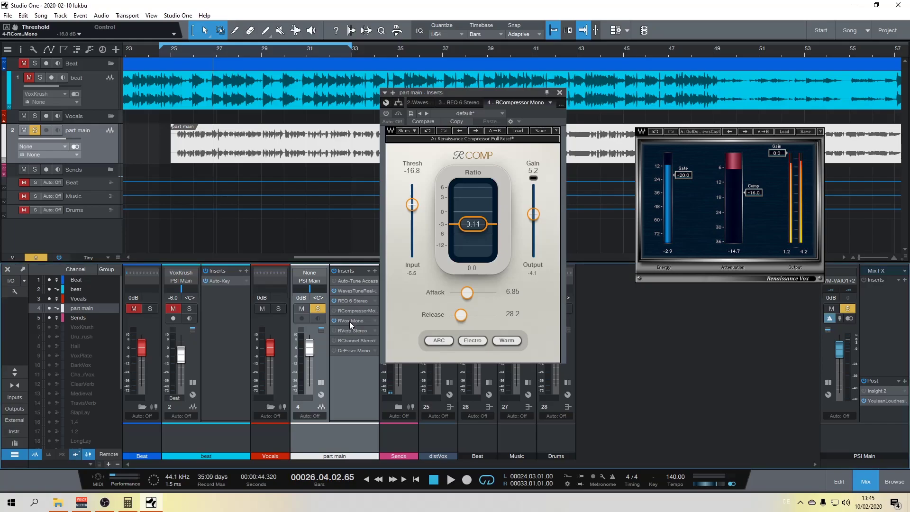
{"action": "left_click", "coordinate": [349, 321]}
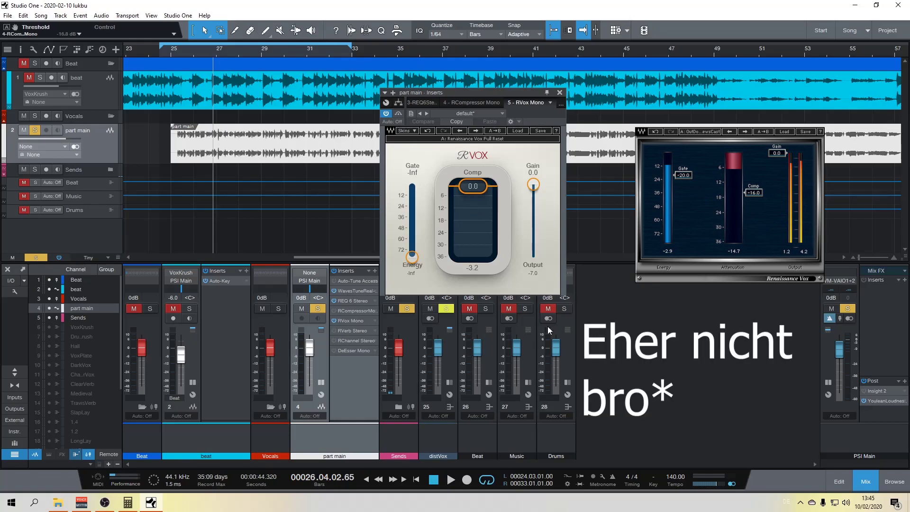
{"action": "left_click_drag", "start_coordinate": [479, 92], "coordinate": [461, 90]}
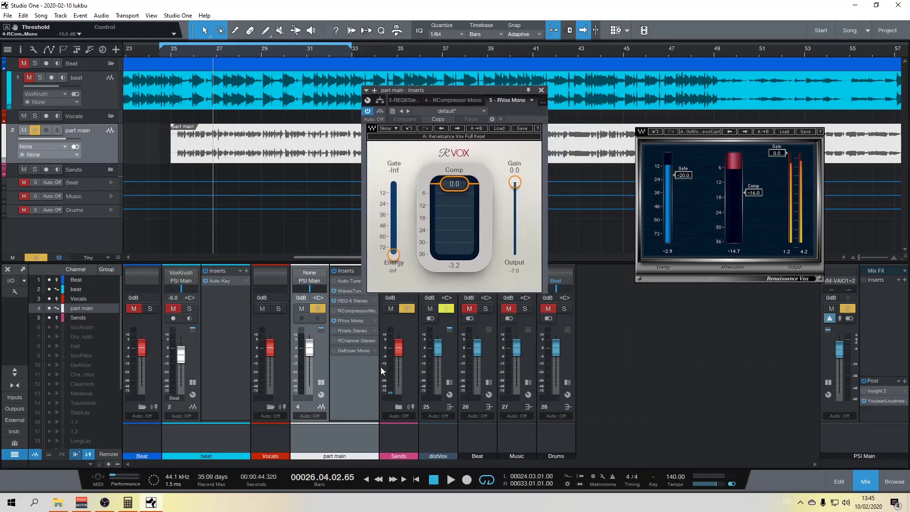
Step: Play from bar 25, beat 2 without solo and set RVox's compression to -12.0 and gain to -5.8
{"action": "left_click", "coordinate": [167, 53]}
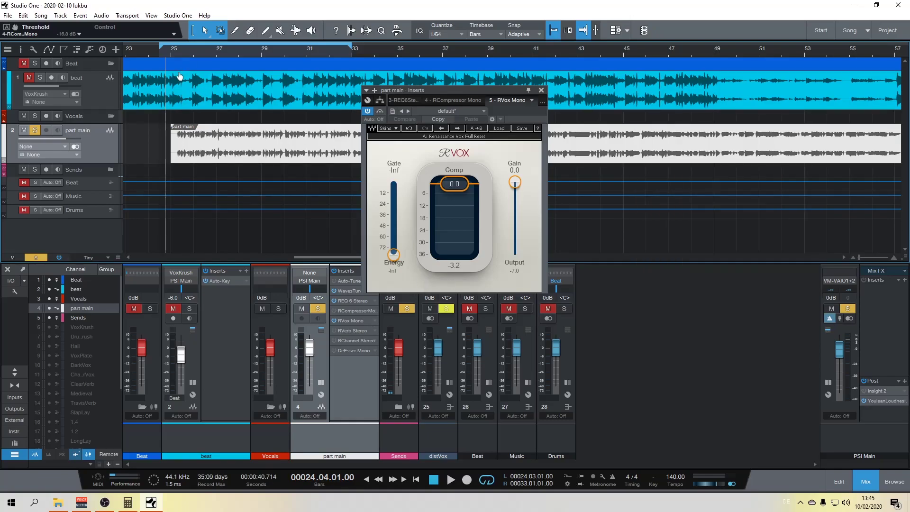
{"action": "scroll", "coordinate": [174, 55], "scroll_direction": "up", "scroll_amount": 2}
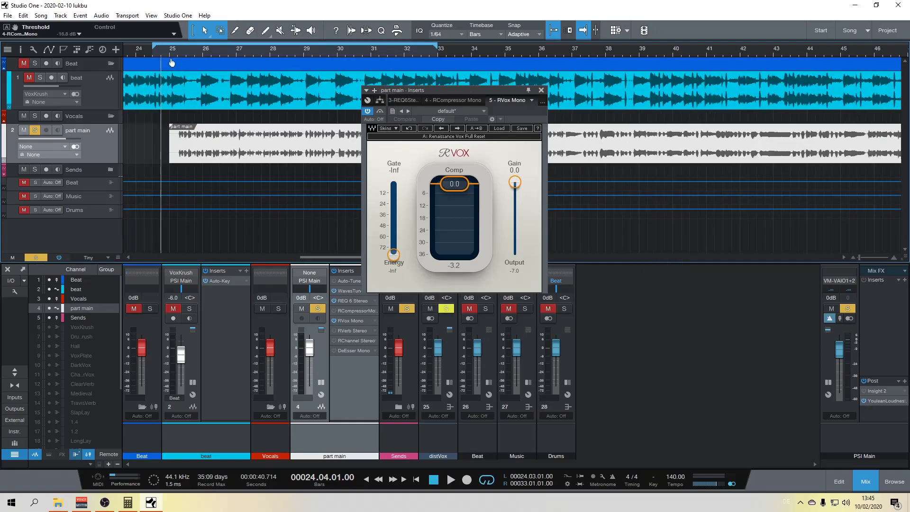
{"action": "left_click", "coordinate": [178, 54]}
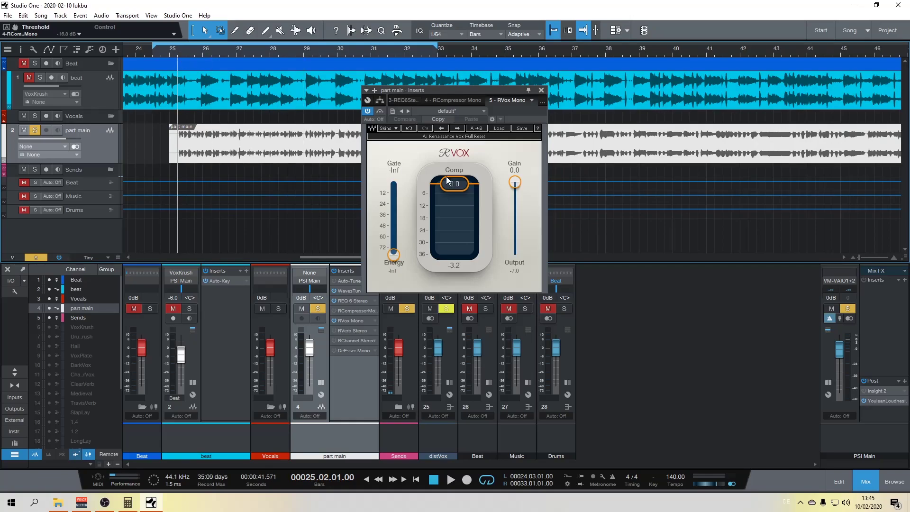
{"action": "key", "text": "space"}
{"action": "left_click_drag", "start_coordinate": [454, 186], "coordinate": [454, 205]}
{"action": "left_click_drag", "start_coordinate": [515, 182], "coordinate": [514, 193]}
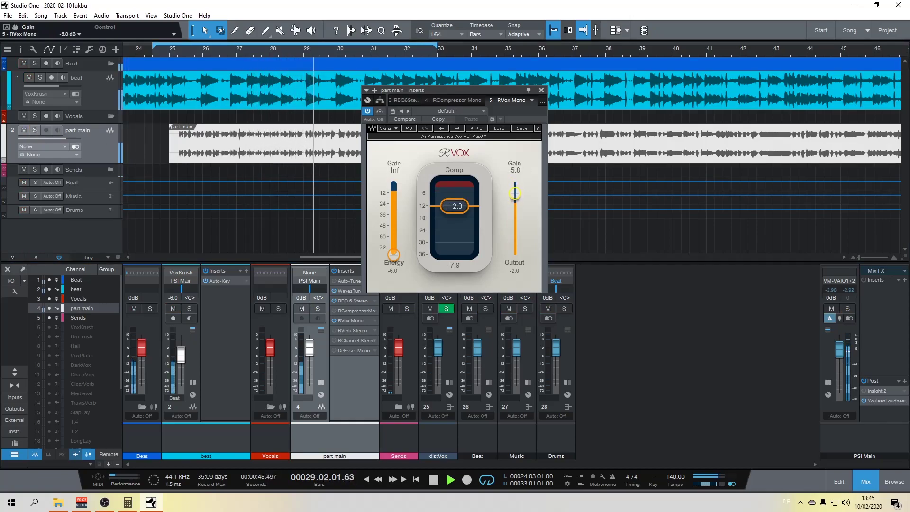
Step: Compare the vocal with RVox bypassed and active, set its compression to -12.1 and replay from around bar 25
{"action": "left_click", "coordinate": [381, 110]}
{"action": "left_click", "coordinate": [381, 110]}
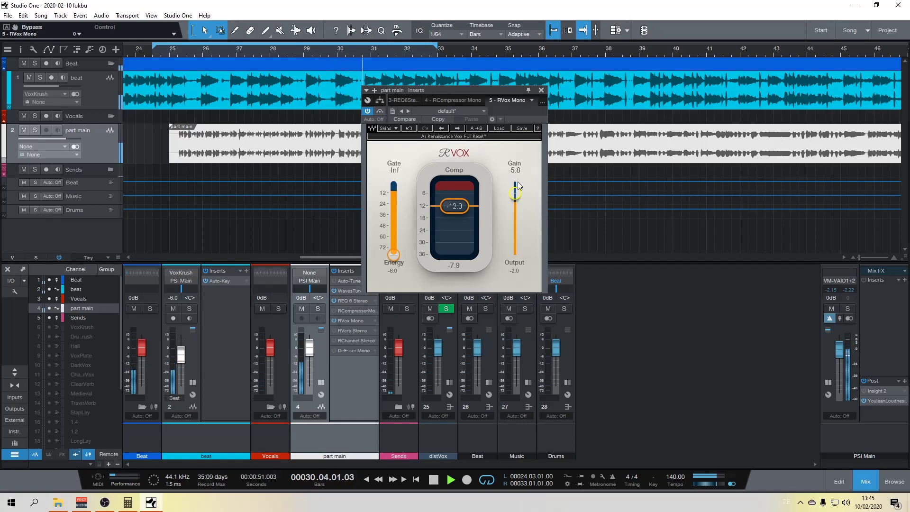
{"action": "left_click_drag", "start_coordinate": [449, 217], "coordinate": [451, 214]}
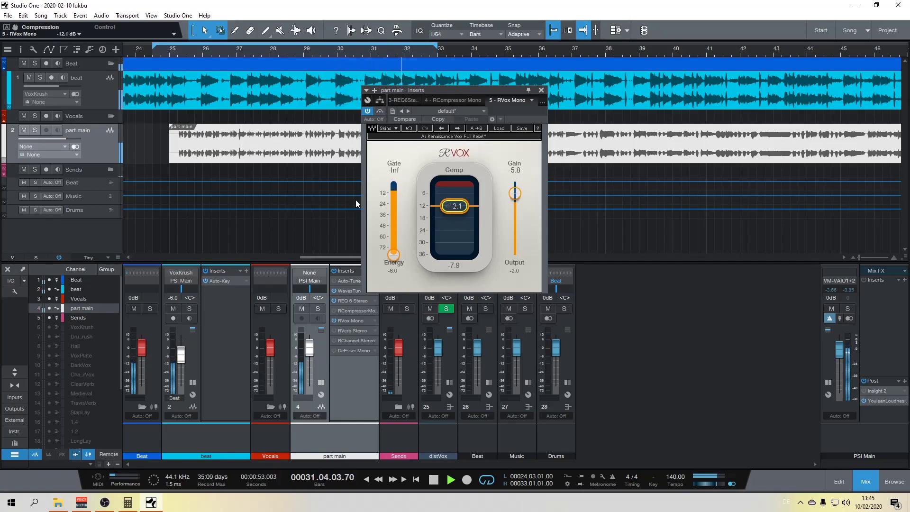
{"action": "left_click", "coordinate": [158, 54]}
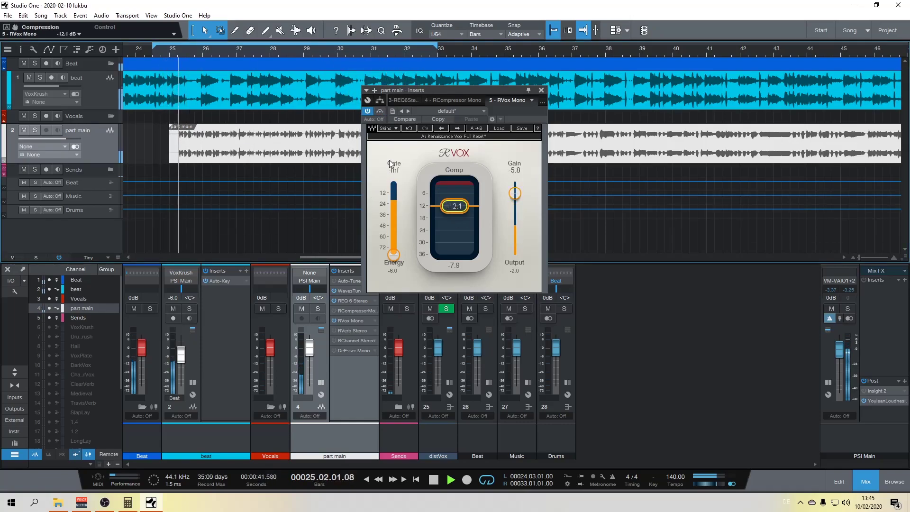
{"action": "key", "text": "space"}
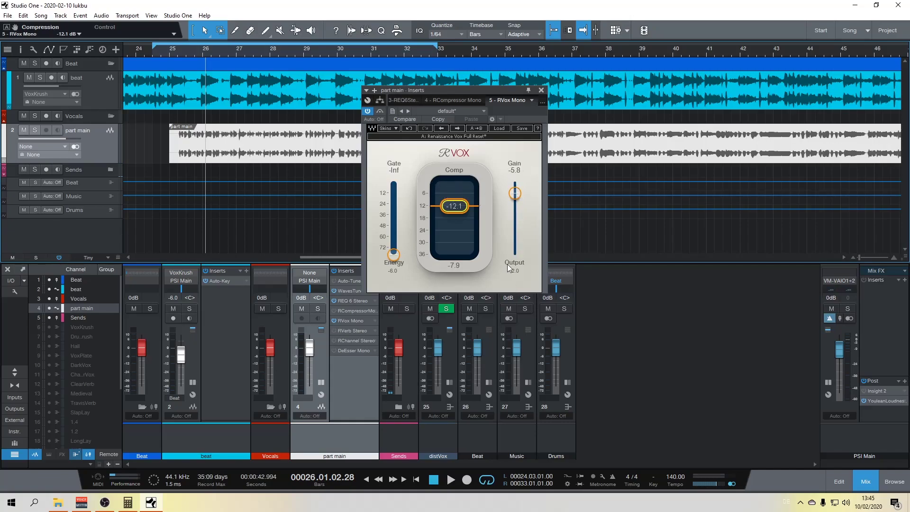
Step: Play from late in bar 24, alternating between RCompressor and RVox, solo the vocal, and end with only RCompressor active
{"action": "left_click", "coordinate": [162, 52]}
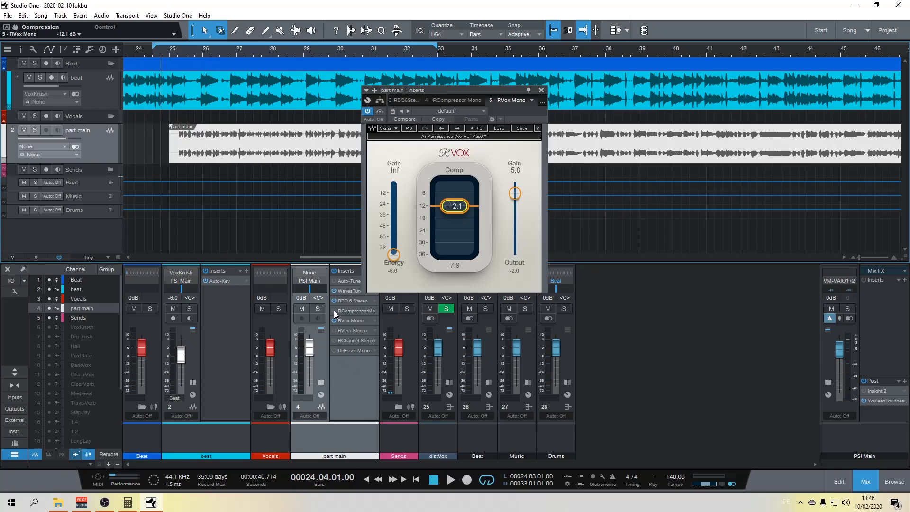
{"action": "key", "text": "space"}
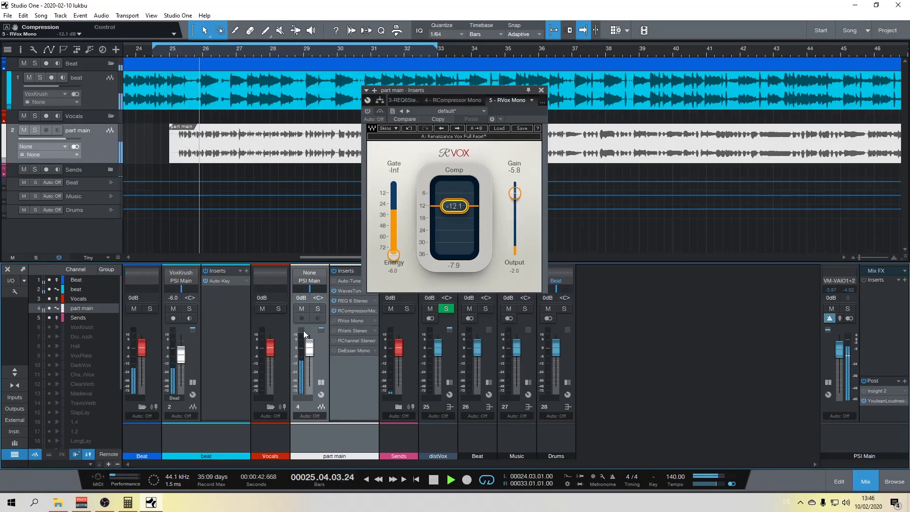
{"action": "left_click", "coordinate": [334, 321]}
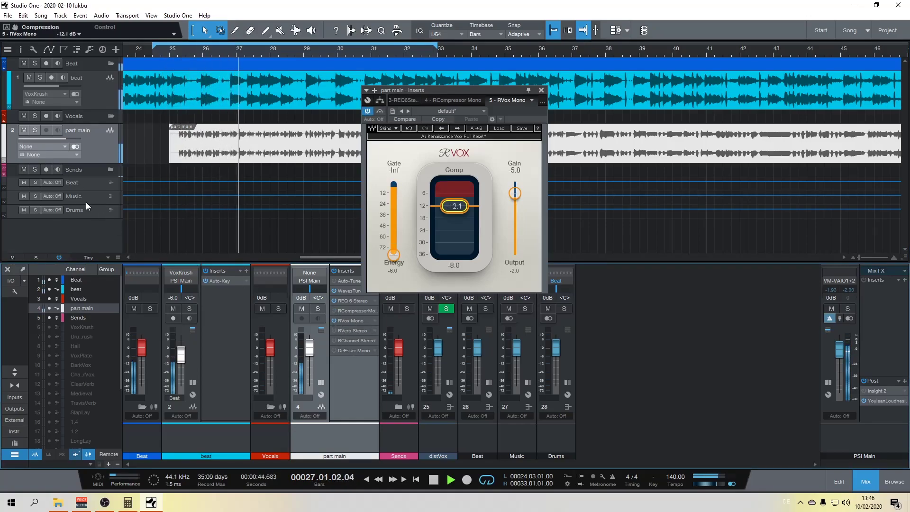
{"action": "left_click", "coordinate": [35, 129]}
{"action": "left_click", "coordinate": [335, 311]}
{"action": "left_click", "coordinate": [333, 320]}
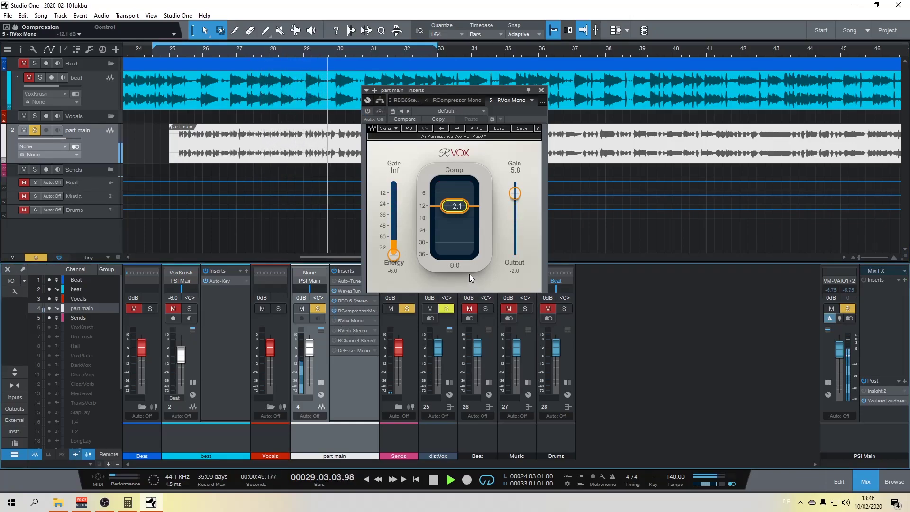
{"action": "key", "text": "space"}
Step: Switch RCompressor to Opto mode, keep its release control on ARC, and close the compressor
{"action": "left_click", "coordinate": [349, 309]}
{"action": "left_click", "coordinate": [454, 338]}
{"action": "left_click", "coordinate": [420, 338]}
{"action": "left_click", "coordinate": [428, 338]}
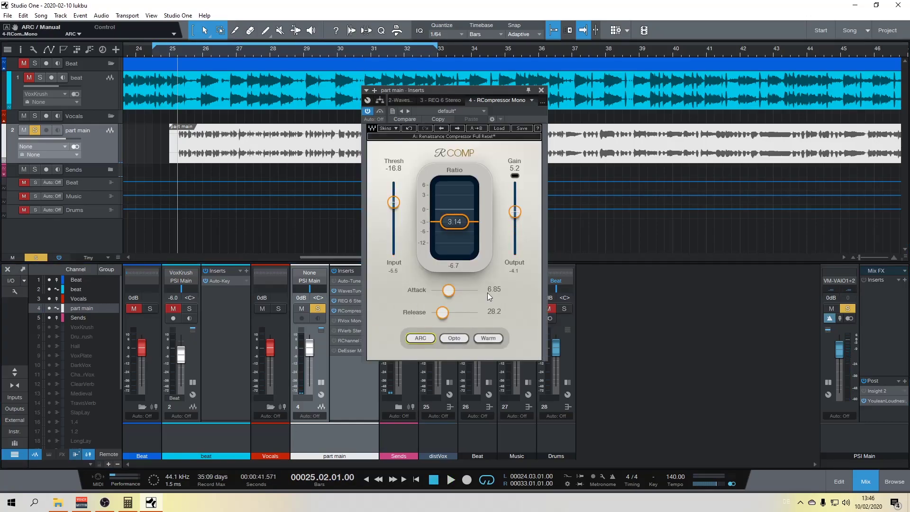
{"action": "left_click", "coordinate": [541, 90]}
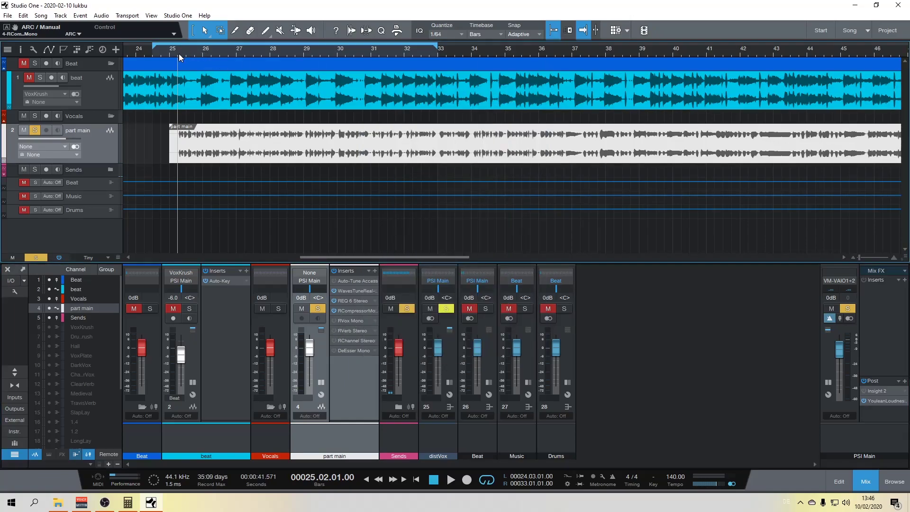
Step: Reactivate and open RVox Mono, then set its compression to -5.2 and gain to -3.7 using playback
{"action": "left_click", "coordinate": [338, 320]}
{"action": "key", "text": "space"}
{"action": "left_click_drag", "start_coordinate": [454, 204], "coordinate": [454, 193]}
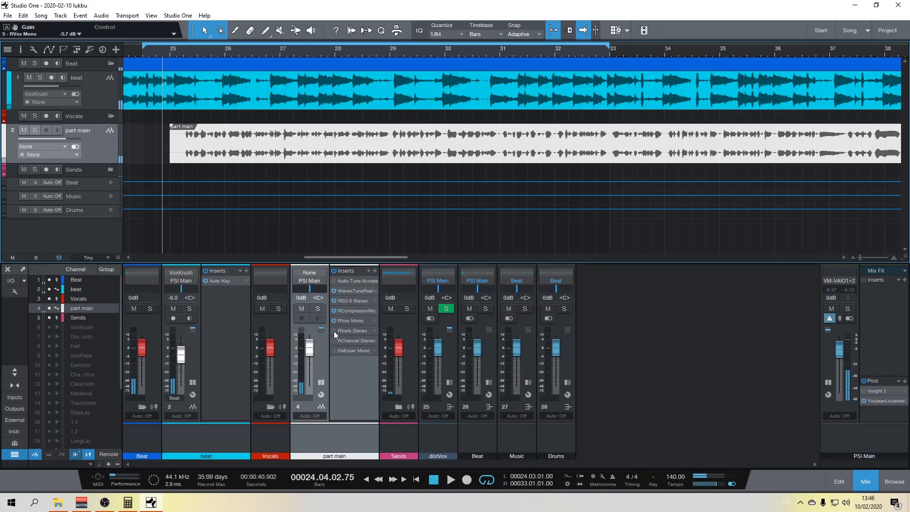
Step: Enable and open the RVerb Stereo insert on part main, review the reverb types and select Hall 1
{"action": "left_click", "coordinate": [333, 331]}
{"action": "double_click", "coordinate": [349, 331]}
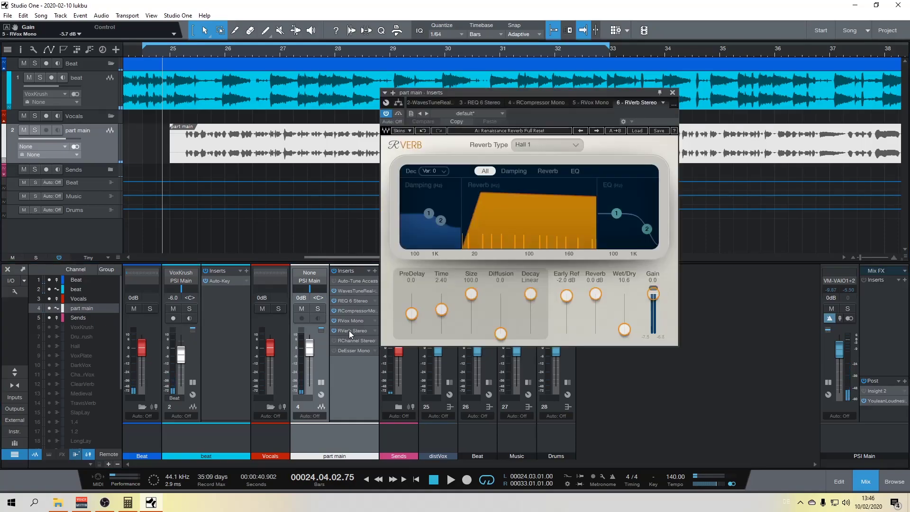
{"action": "left_click_drag", "start_coordinate": [545, 92], "coordinate": [406, 90]}
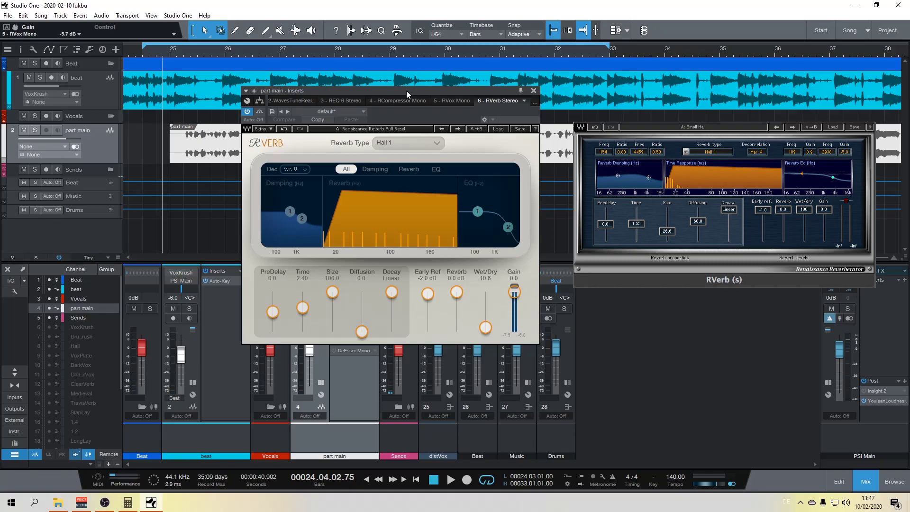
{"action": "scroll", "coordinate": [420, 141], "scroll_direction": "down", "scroll_amount": 1}
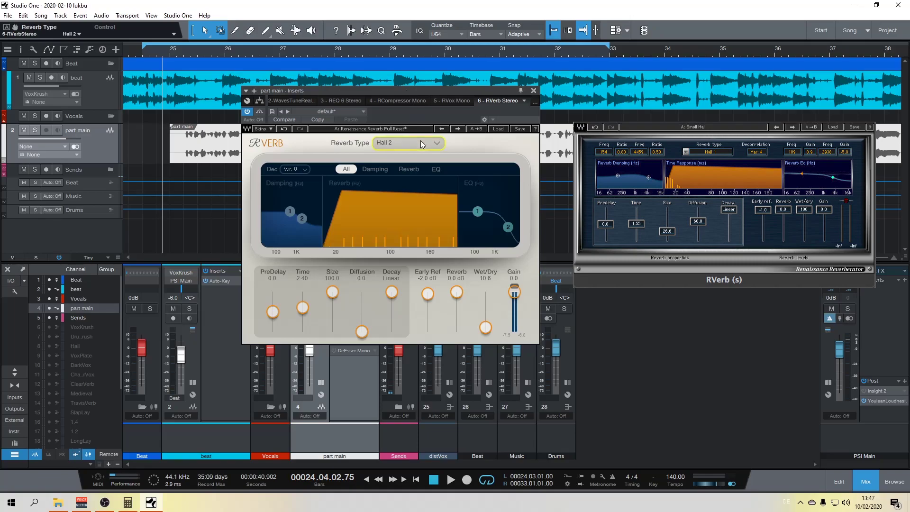
{"action": "left_click", "coordinate": [438, 145]}
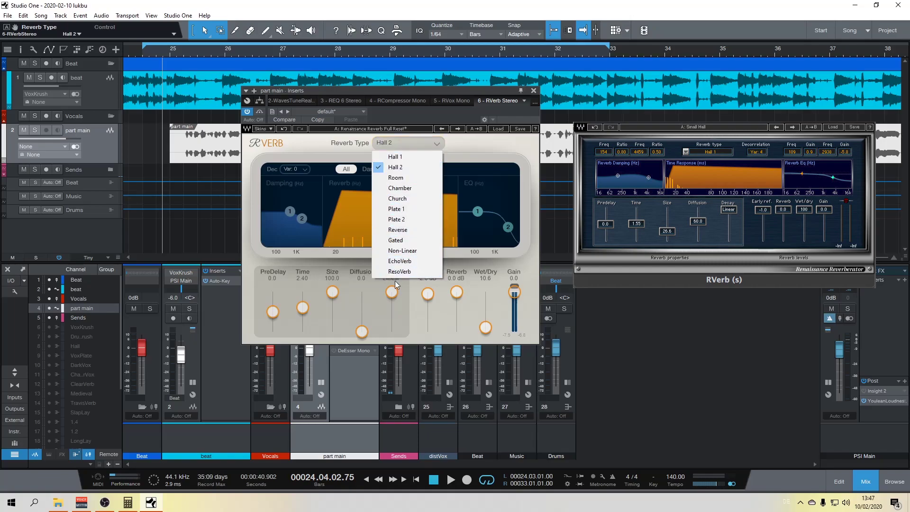
{"action": "left_click", "coordinate": [398, 158]}
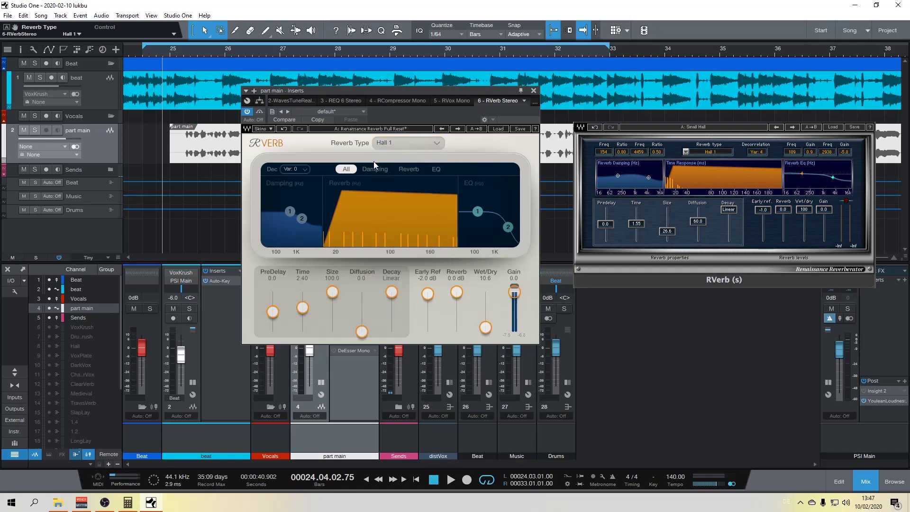
Step: Examine RVerb's Damping, Reverb and EQ graphs individually and return to the combined view
{"action": "left_click", "coordinate": [377, 170]}
{"action": "left_click", "coordinate": [409, 170]}
{"action": "left_click", "coordinate": [424, 169]}
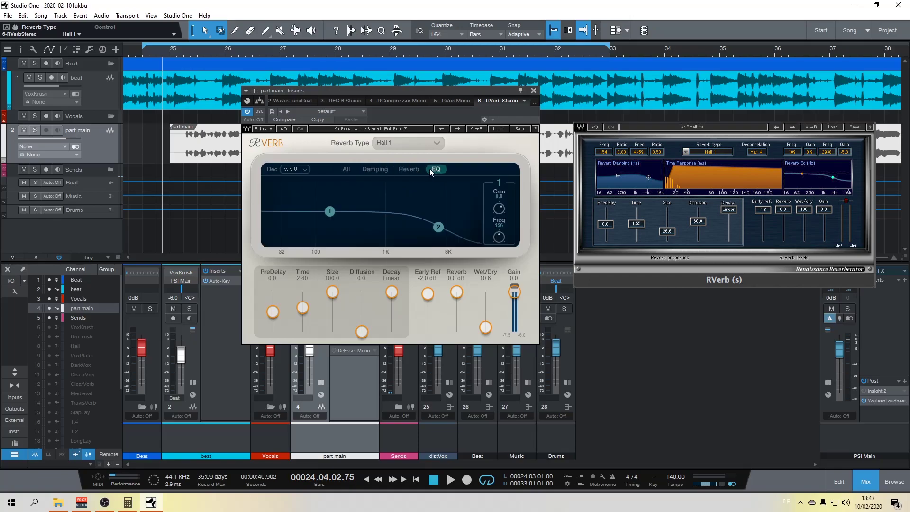
{"action": "left_click", "coordinate": [402, 169]}
{"action": "left_click", "coordinate": [374, 169]}
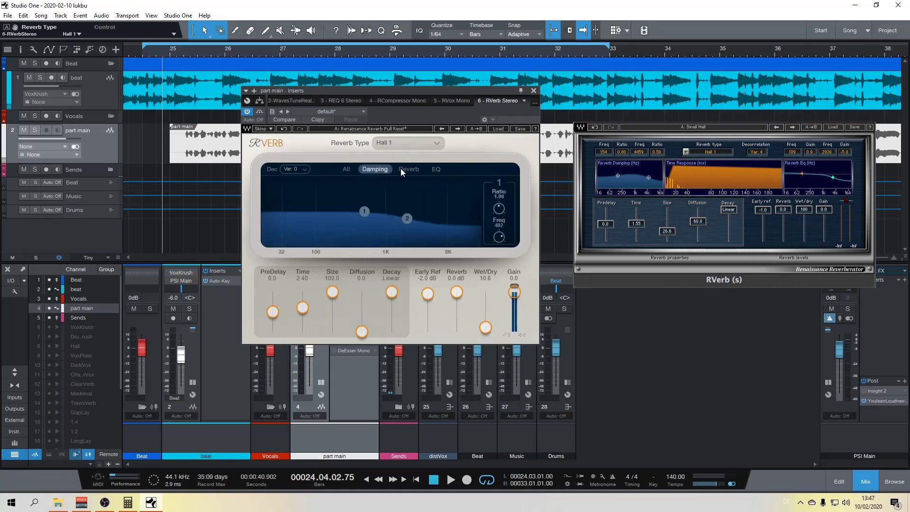
{"action": "left_click", "coordinate": [400, 170]}
{"action": "left_click", "coordinate": [343, 169]}
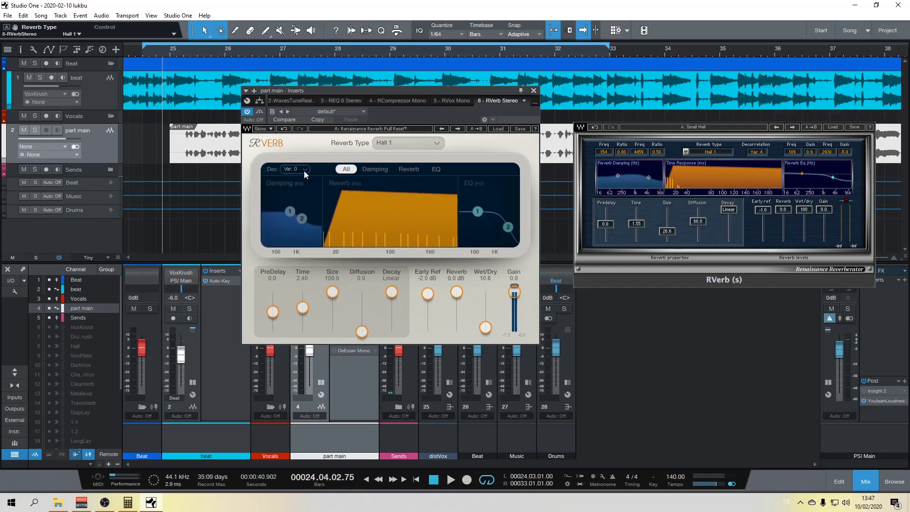
Step: Set RVerb's predelay to 26.6, time to 2.16, diffusion to 52.8 and wet/dry to 13.5, reduce its size during playback, and close it
{"action": "left_click", "coordinate": [167, 55]}
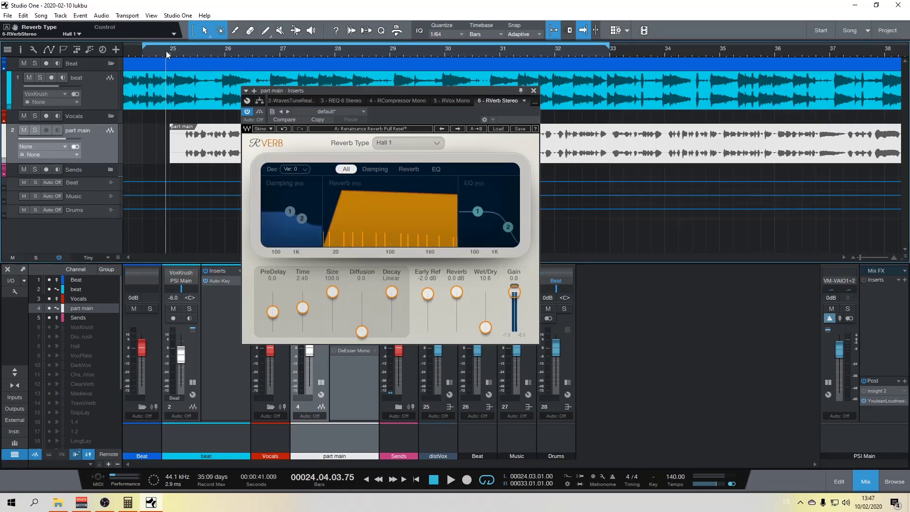
{"action": "key", "text": "space"}
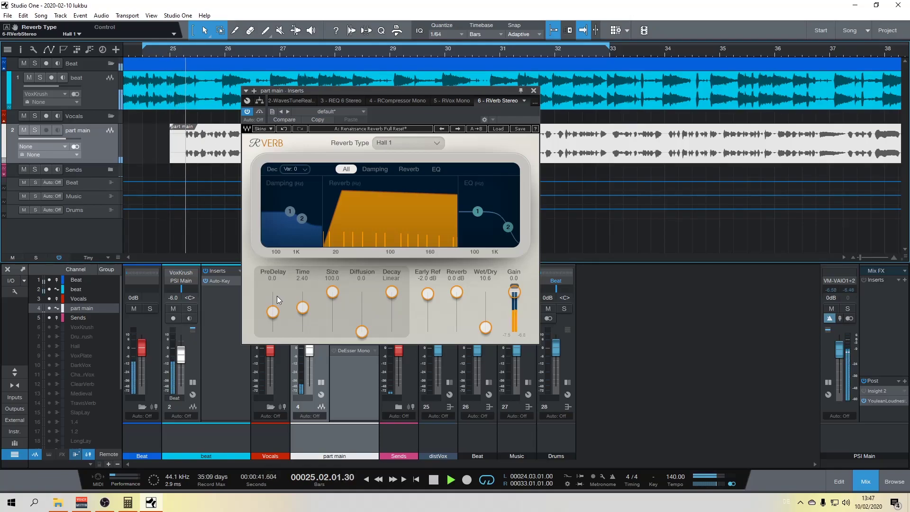
{"action": "mouse_move", "coordinate": [486, 327]}
{"action": "left_mouse_down"}
{"action": "mouse_move", "coordinate": [485, 311]}
{"action": "mouse_move", "coordinate": [485, 322]}
{"action": "left_mouse_up"}
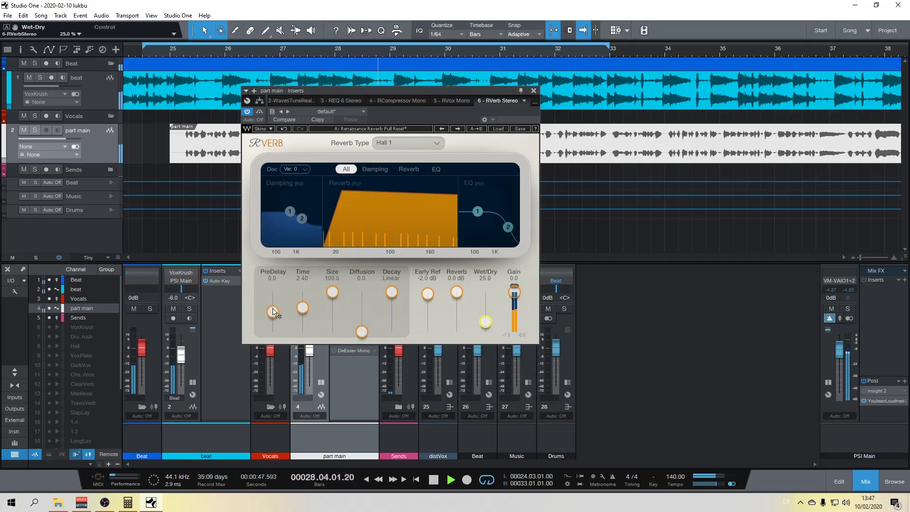
{"action": "left_click_drag", "start_coordinate": [272, 311], "coordinate": [302, 308]}
{"action": "left_click_drag", "start_coordinate": [362, 332], "coordinate": [332, 299]}
{"action": "left_click_drag", "start_coordinate": [361, 315], "coordinate": [361, 311]}
{"action": "left_click_drag", "start_coordinate": [485, 322], "coordinate": [485, 326]}
{"action": "left_click", "coordinate": [43, 135]}
{"action": "key", "text": "space"}
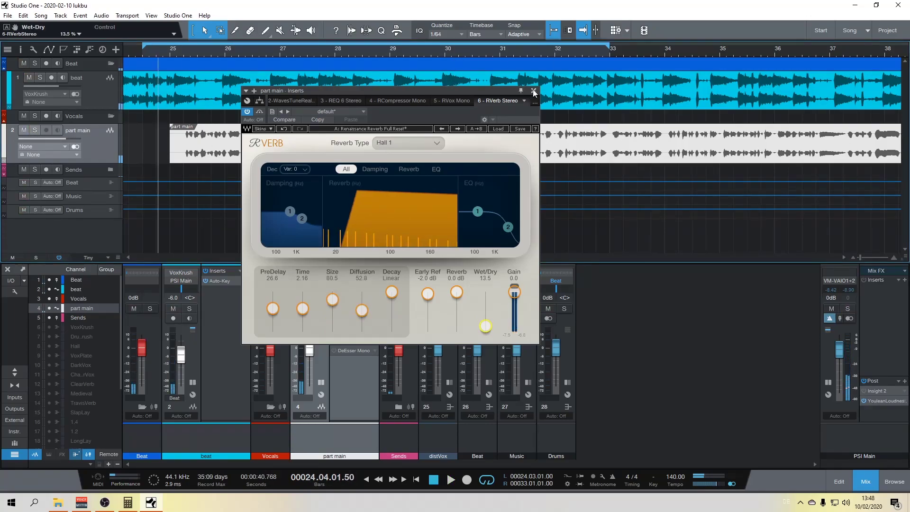
{"action": "left_click", "coordinate": [534, 90]}
Step: Compare the processed part main vocal soloed and within the full mix during playback
{"action": "left_click", "coordinate": [35, 131]}
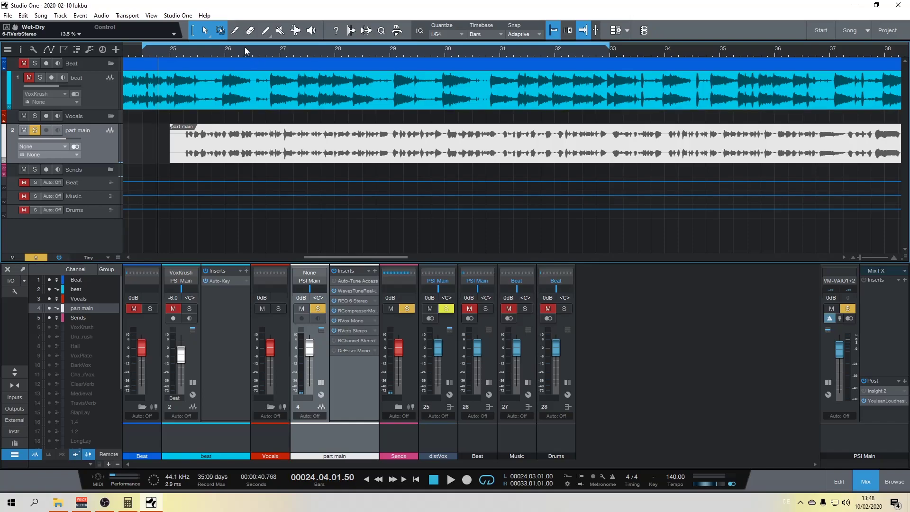
{"action": "key", "text": "space"}
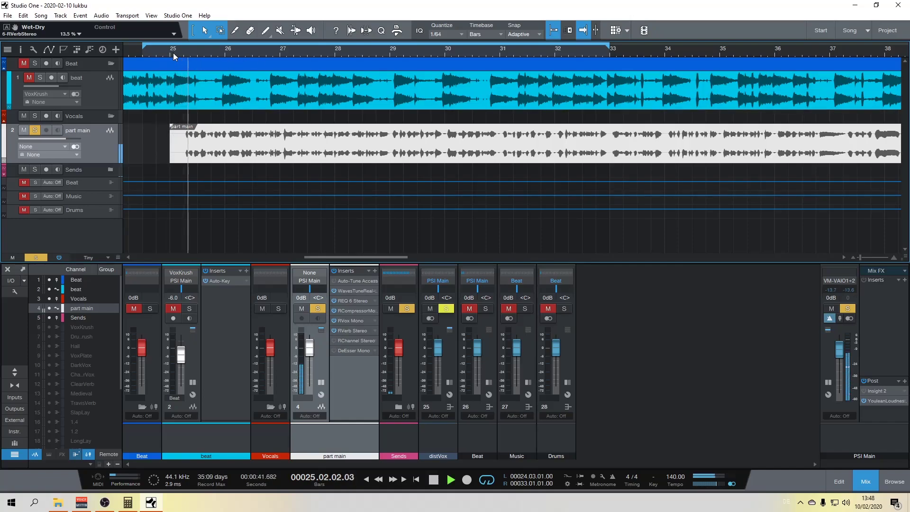
{"action": "left_click", "coordinate": [35, 130]}
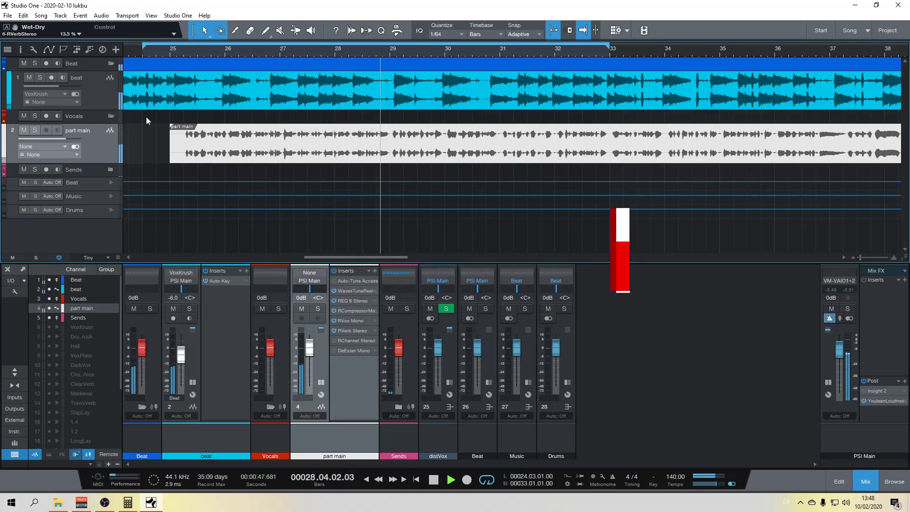
{"action": "left_click", "coordinate": [34, 130]}
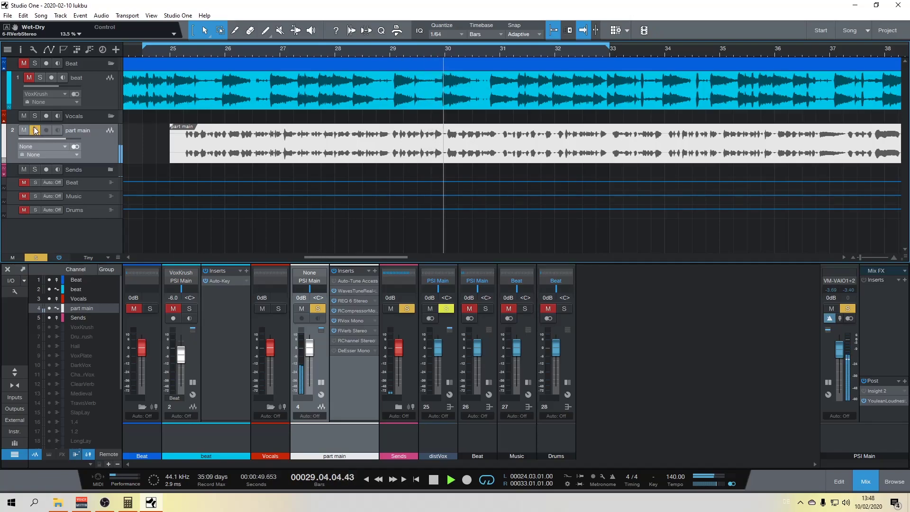
{"action": "key", "text": "space"}
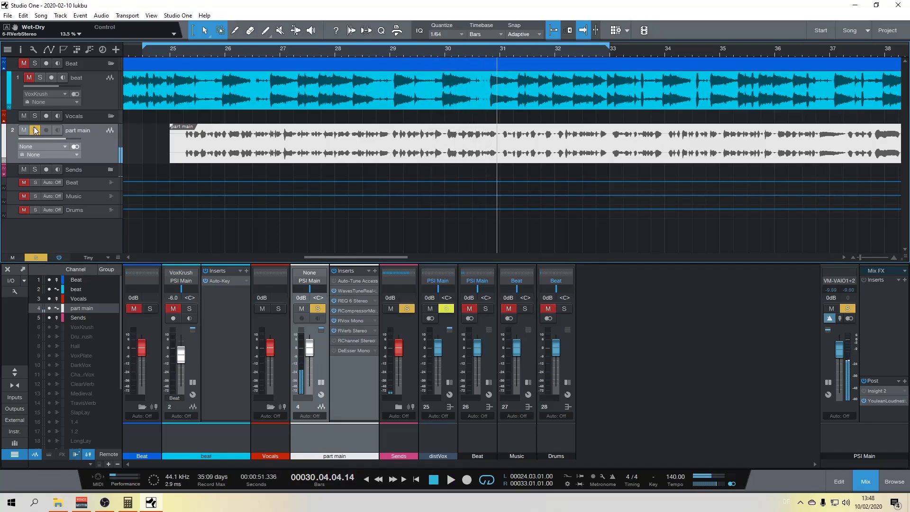
{"action": "left_click", "coordinate": [35, 130]}
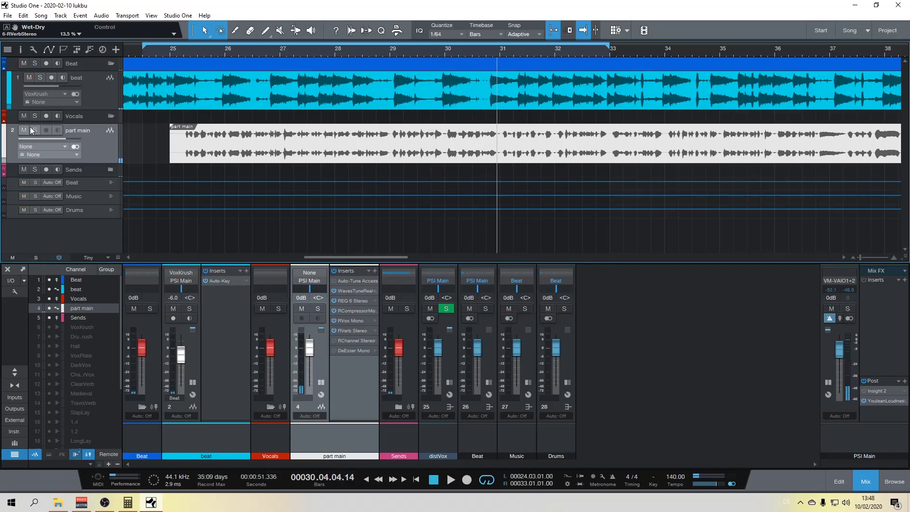
Step: Enable and open the RChannel Stereo insert on part main and compare its single-band and all-band EQ views
{"action": "left_click", "coordinate": [348, 340]}
{"action": "mouse_move", "coordinate": [364, 70]}
{"action": "left_mouse_down"}
{"action": "mouse_move", "coordinate": [385, 106]}
{"action": "mouse_move", "coordinate": [374, 71]}
{"action": "left_mouse_up"}
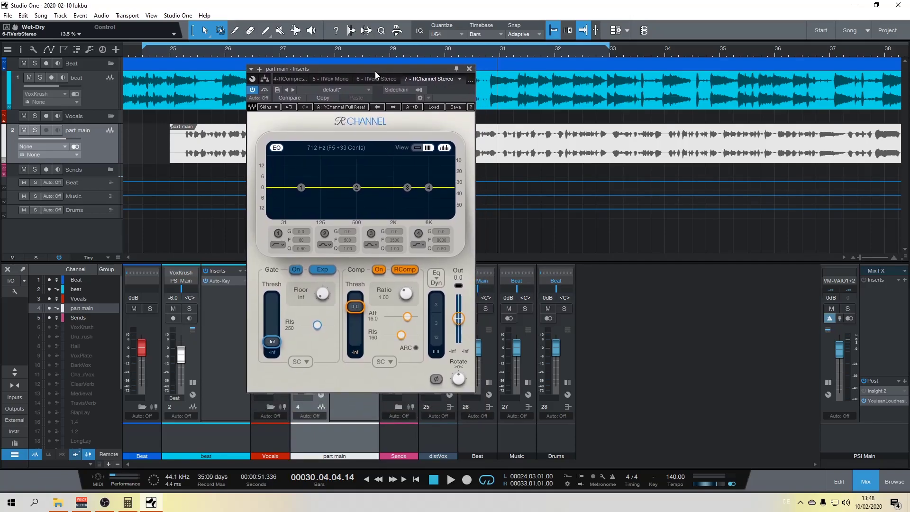
{"action": "left_click", "coordinate": [427, 147]}
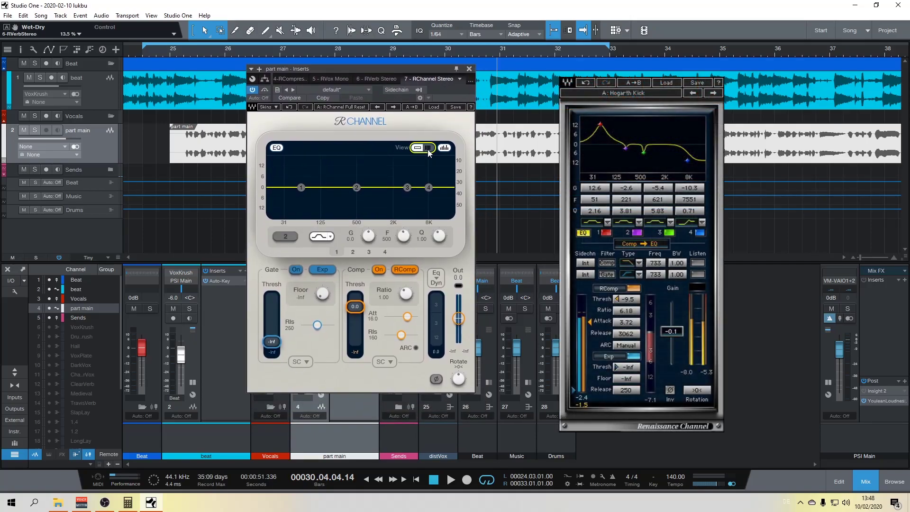
{"action": "left_click", "coordinate": [427, 149]}
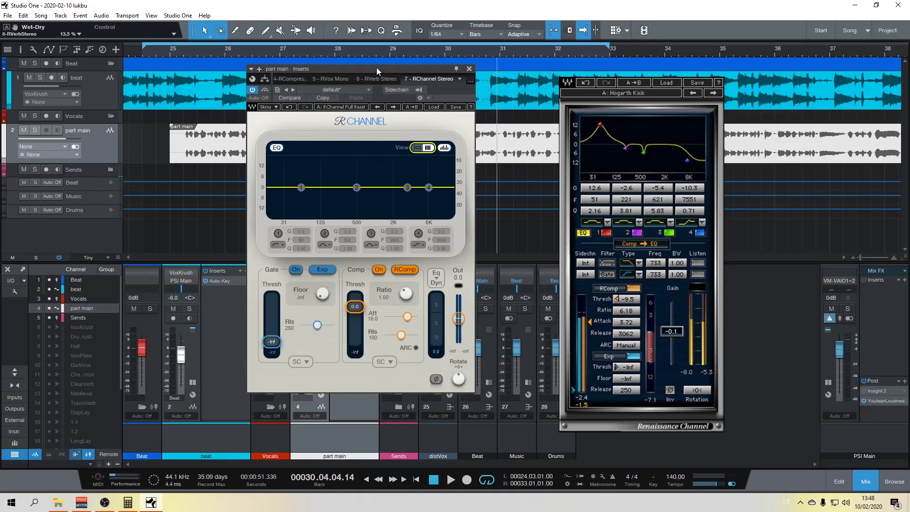
{"action": "left_click_drag", "start_coordinate": [376, 67], "coordinate": [226, 80]}
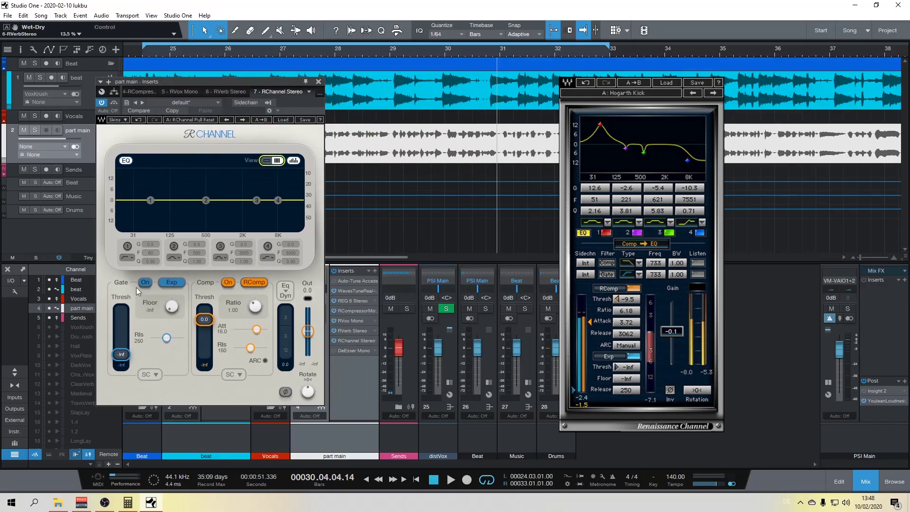
Step: Try RChannel's RVox compressor mode, lower the compressor threshold to -1.1, and return to RComp mode
{"action": "left_click", "coordinate": [254, 282]}
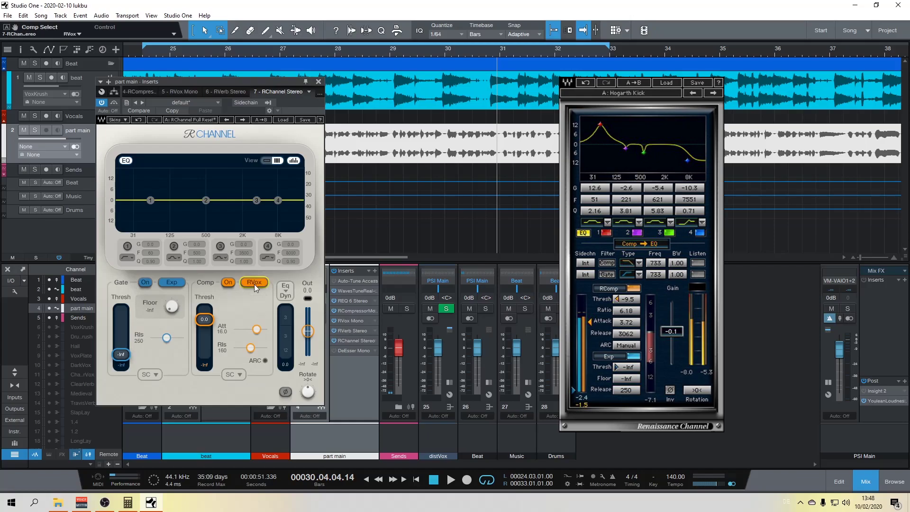
{"action": "left_click", "coordinate": [254, 283]}
{"action": "left_click", "coordinate": [254, 283]}
{"action": "mouse_move", "coordinate": [204, 322]}
{"action": "left_mouse_down"}
{"action": "mouse_move", "coordinate": [204, 332]}
{"action": "mouse_move", "coordinate": [205, 324]}
{"action": "left_mouse_up"}
{"action": "left_click", "coordinate": [254, 282]}
Step: Shape RChannel's EQ with a low cut on band 1, a slight dip on band 2, and gentle boosts on band 3 at 5478 Hz and band 4
{"action": "left_click", "coordinate": [275, 161]}
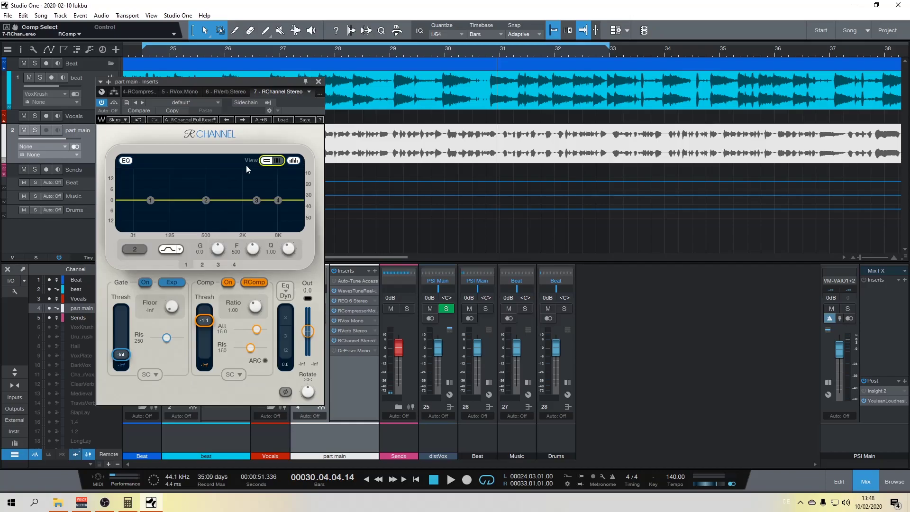
{"action": "left_click_drag", "start_coordinate": [150, 200], "coordinate": [188, 205]}
{"action": "left_click", "coordinate": [277, 161]}
{"action": "mouse_move", "coordinate": [256, 200]}
{"action": "left_mouse_down"}
{"action": "mouse_move", "coordinate": [287, 193]}
{"action": "mouse_move", "coordinate": [268, 197]}
{"action": "left_mouse_up"}
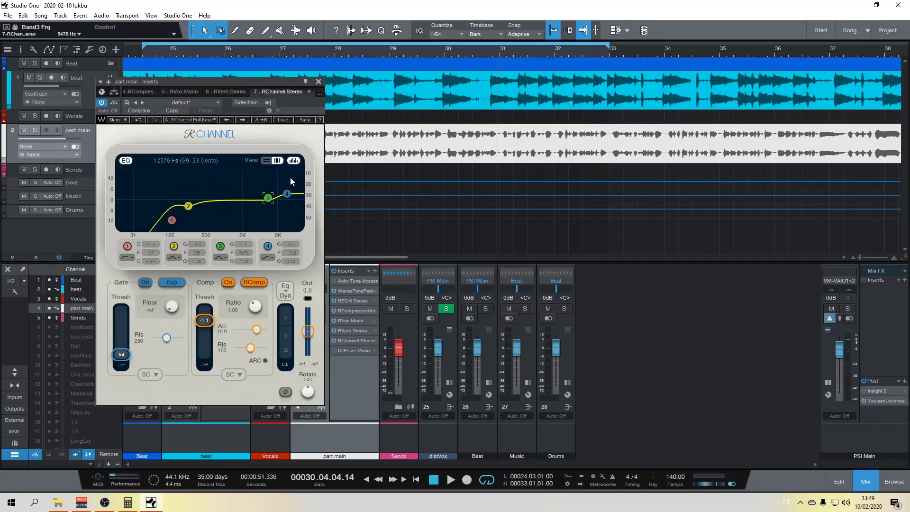
Step: Close RChannel Stereo and remove it from part main's inserts
{"action": "left_click", "coordinate": [319, 82]}
{"action": "right_click", "coordinate": [348, 341]}
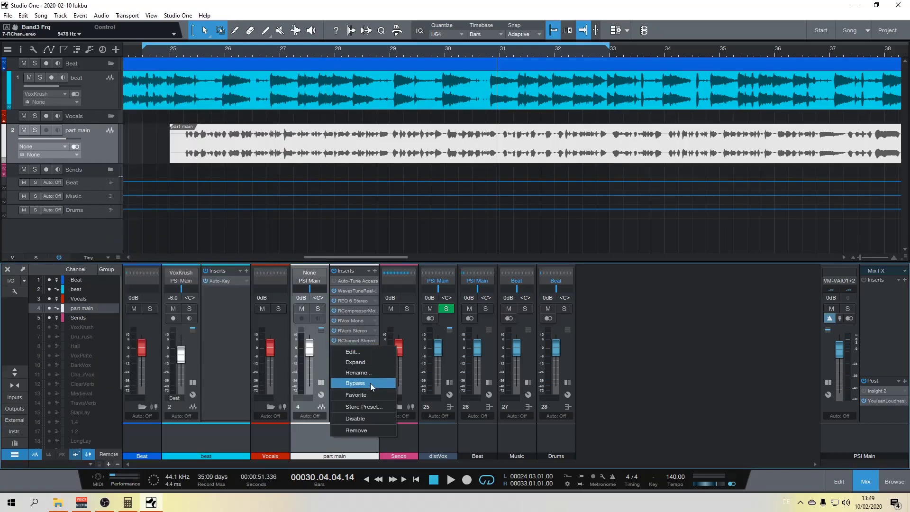
{"action": "left_click", "coordinate": [356, 430]}
Step: Place the activated DeEsser Mono ahead of RVerb Stereo while playing the mix, and turn looping off
{"action": "left_click", "coordinate": [158, 53]}
{"action": "key", "text": "space"}
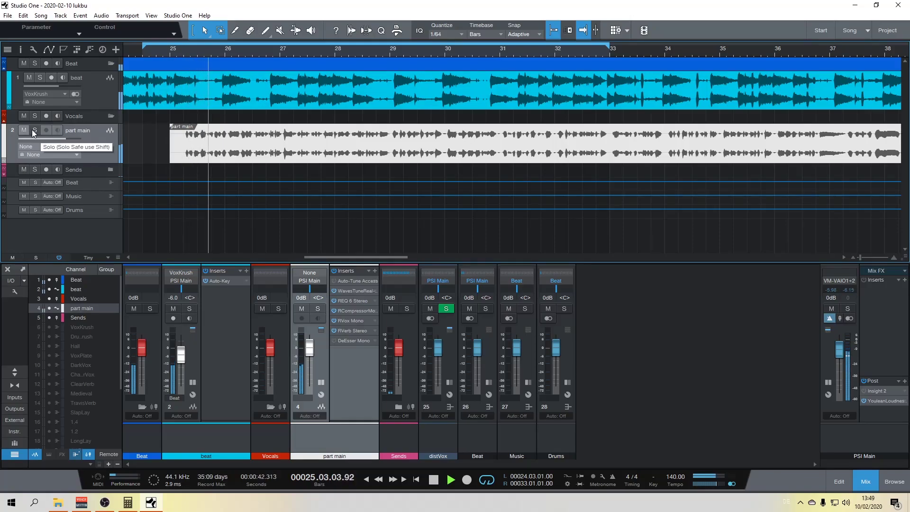
{"action": "left_click_drag", "start_coordinate": [344, 342], "coordinate": [361, 330]}
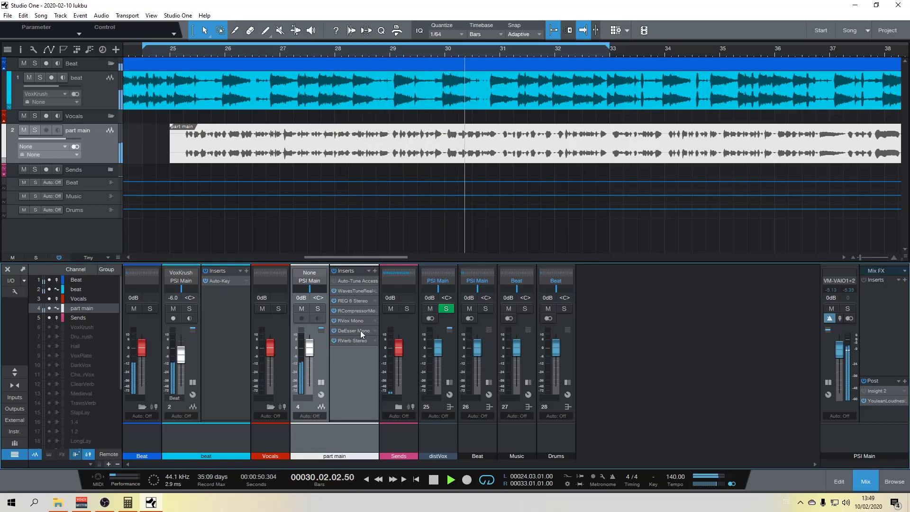
{"action": "left_click", "coordinate": [488, 483]}
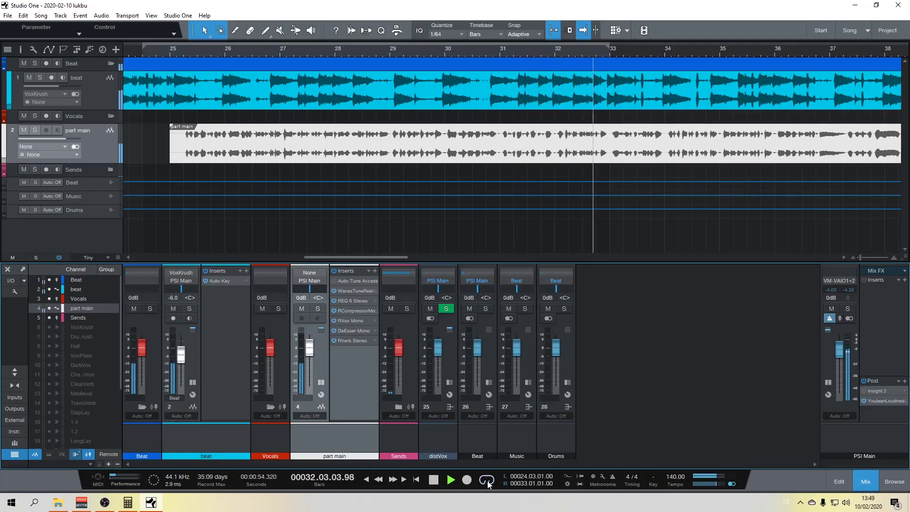
{"action": "key", "text": "space"}
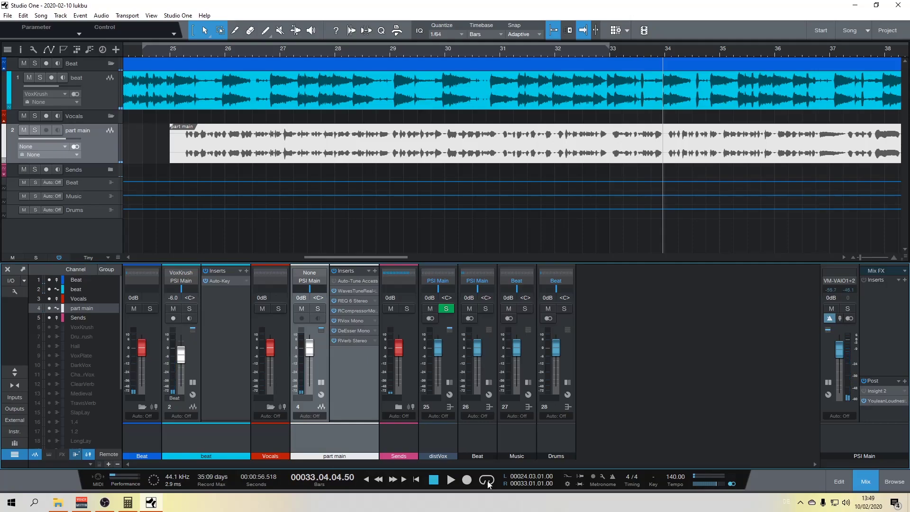